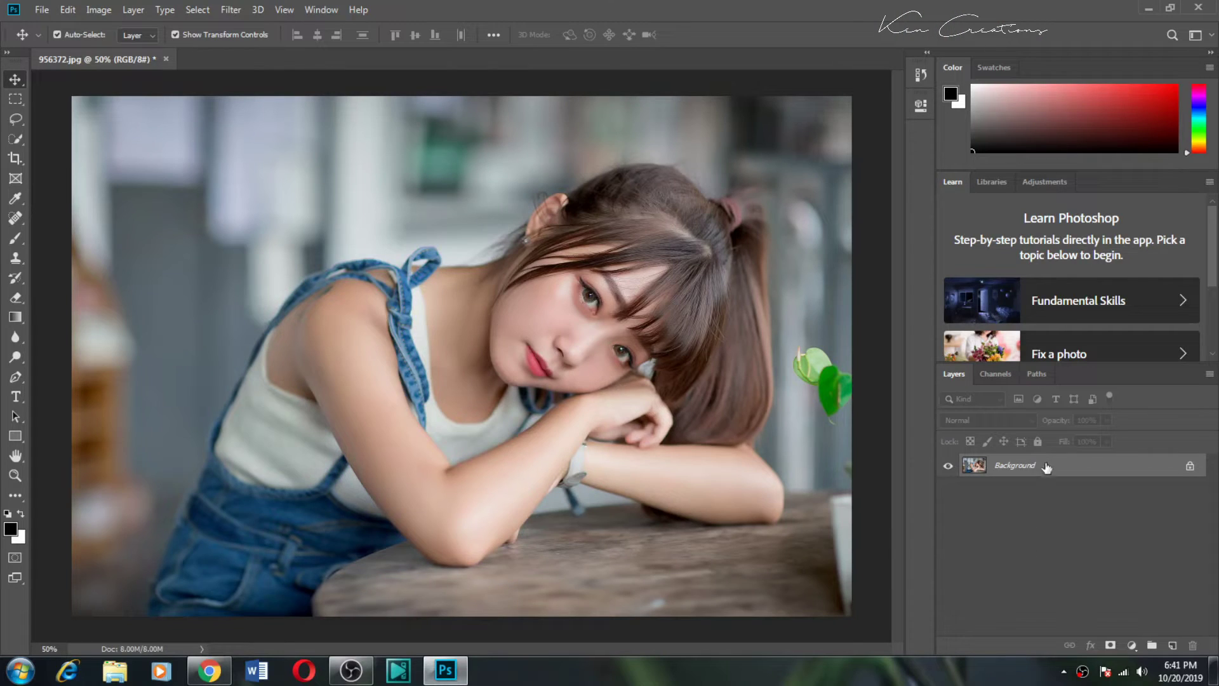
Duplicate the Background layer of 956372.jpg as a Background copy layer.
{"action": "left_click_drag", "start_coordinate": [1050, 467], "coordinate": [1173, 642]}
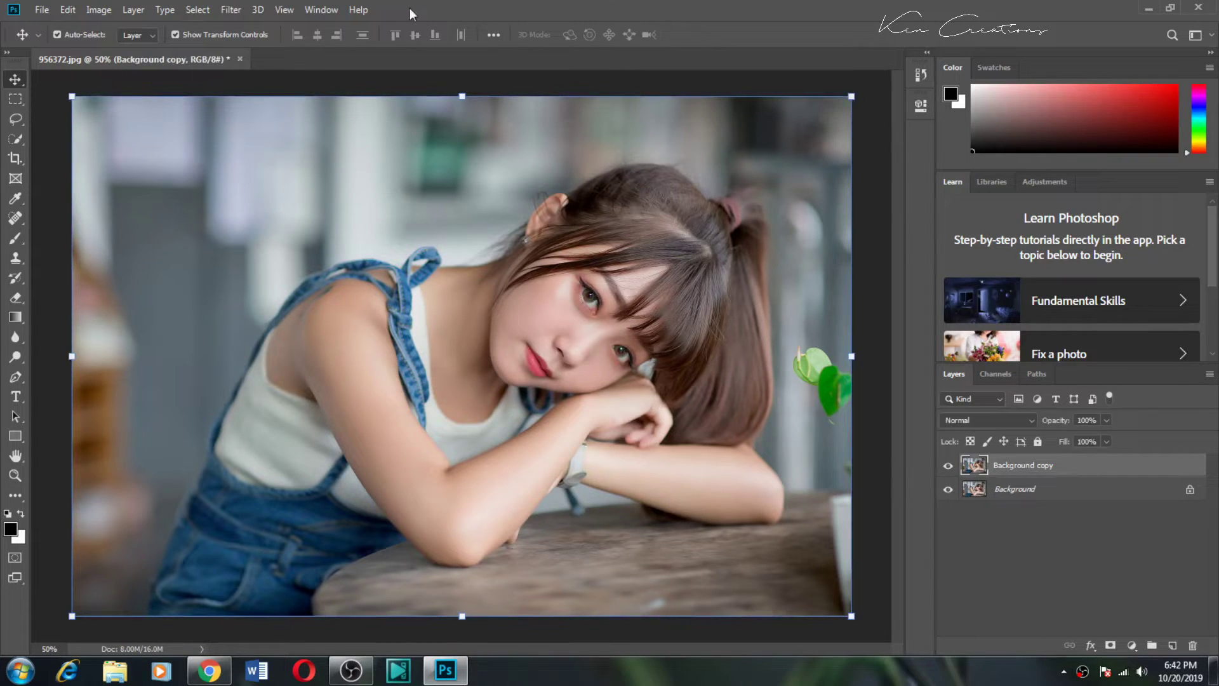
Open Camera Raw Filter on Background copy and set Vibrance +60, Saturation 50.
{"action": "left_click", "coordinate": [233, 11]}
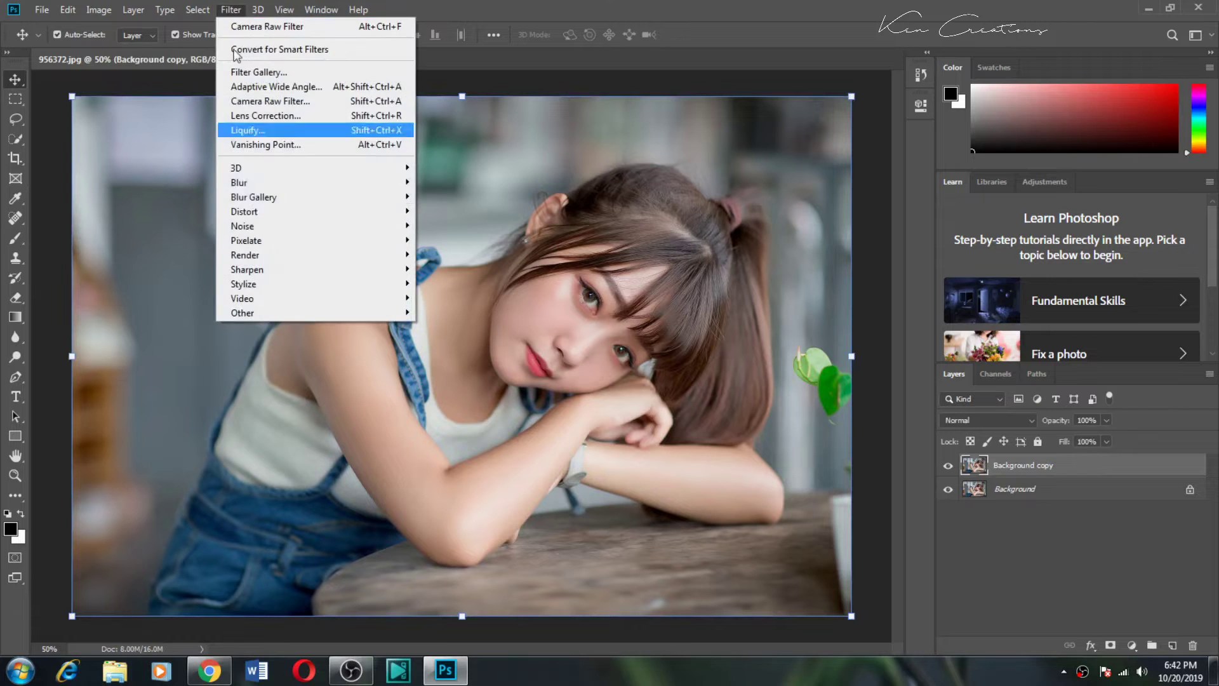
{"action": "left_click", "coordinate": [280, 101]}
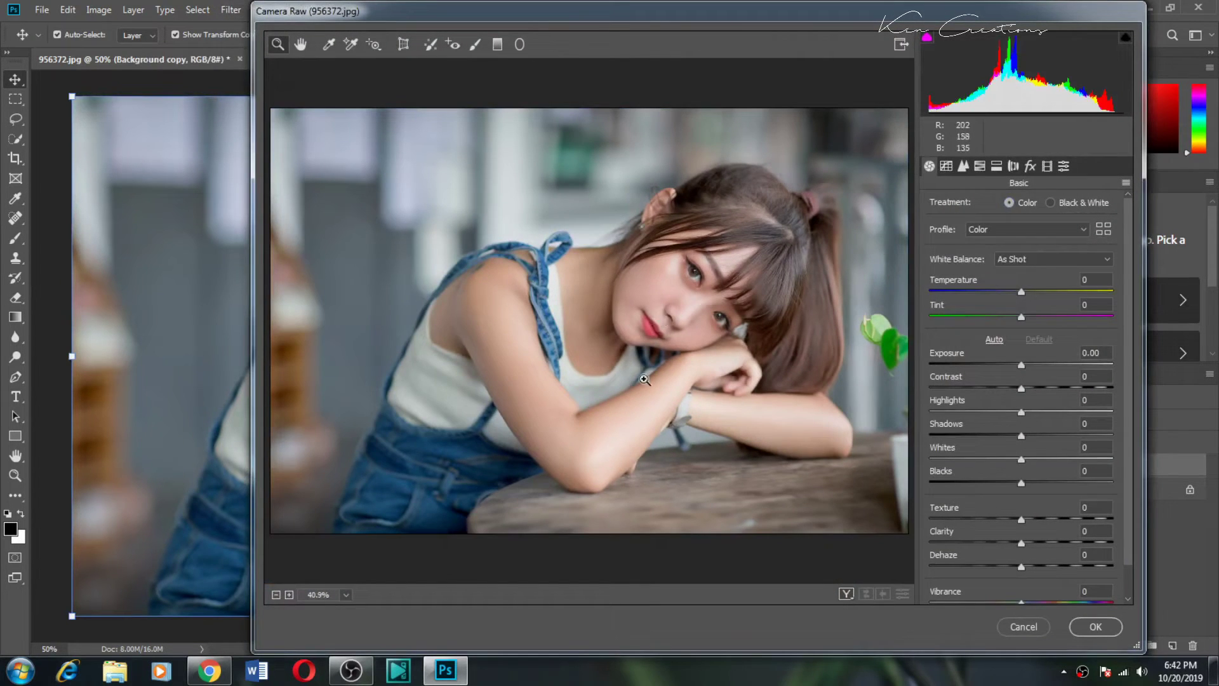
{"action": "scroll", "coordinate": [1131, 251], "scroll_direction": "down", "scroll_amount": 1}
{"action": "scroll", "coordinate": [1131, 251], "scroll_direction": "down", "scroll_amount": 1}
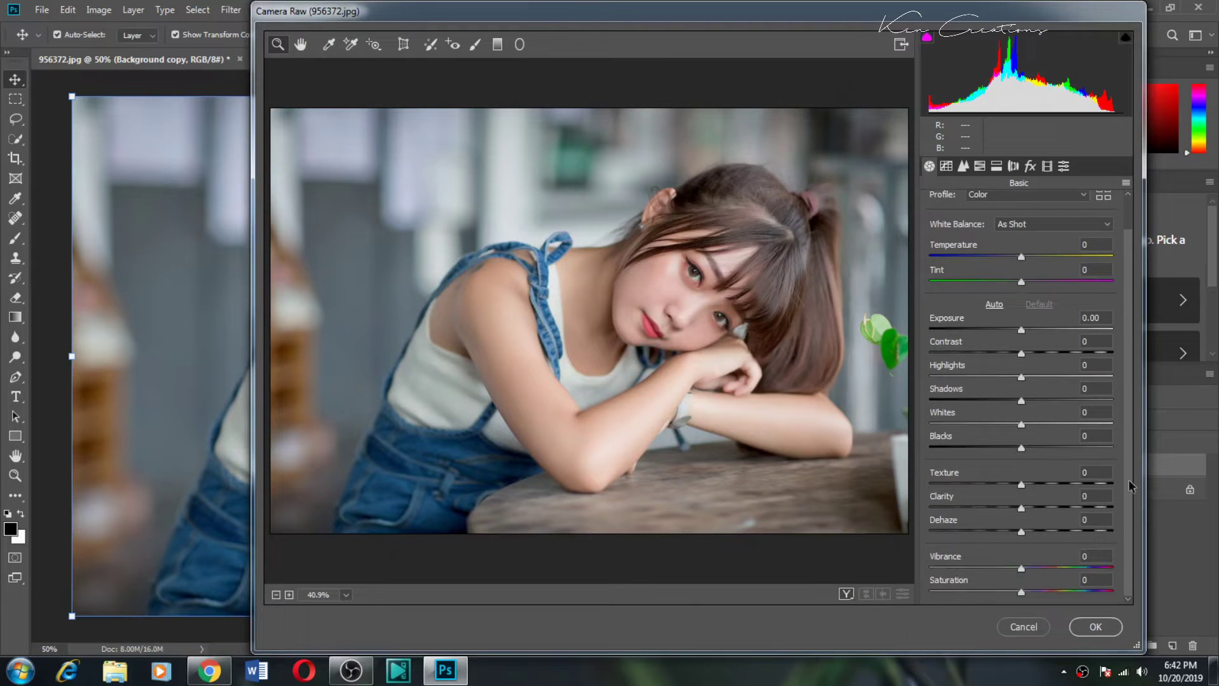
{"action": "left_click_drag", "start_coordinate": [1021, 569], "coordinate": [1083, 570]}
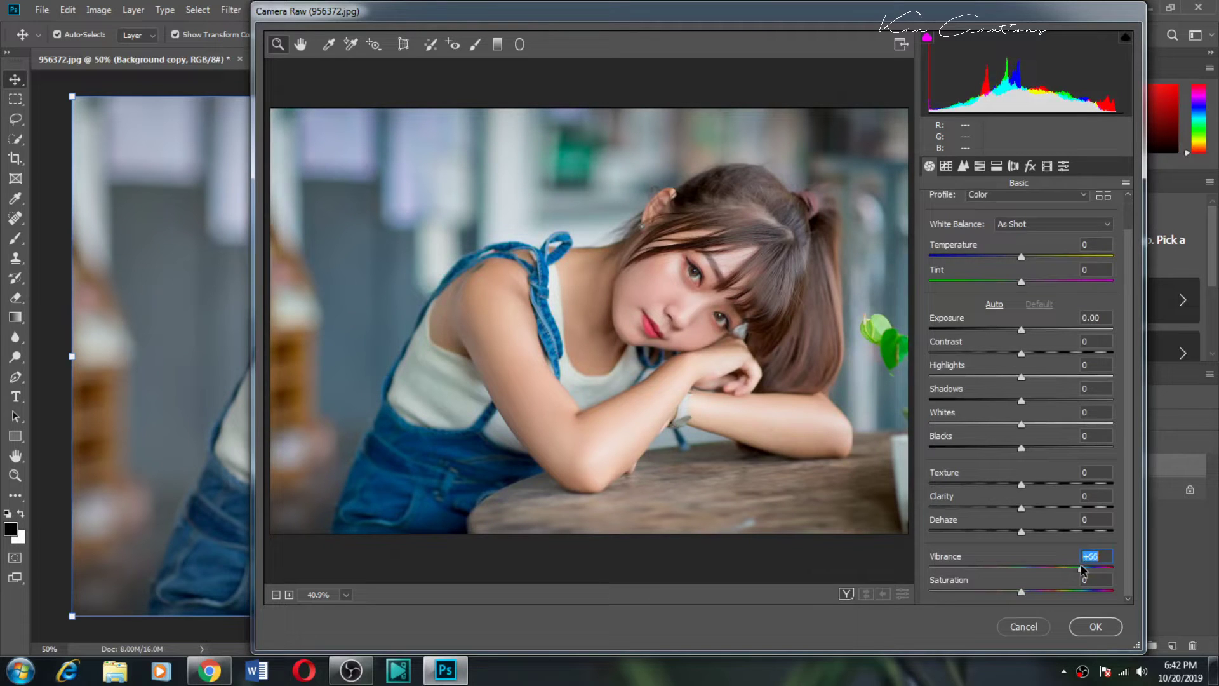
{"action": "left_click_drag", "start_coordinate": [1081, 564], "coordinate": [1080, 565]}
{"action": "type", "text": "60"}
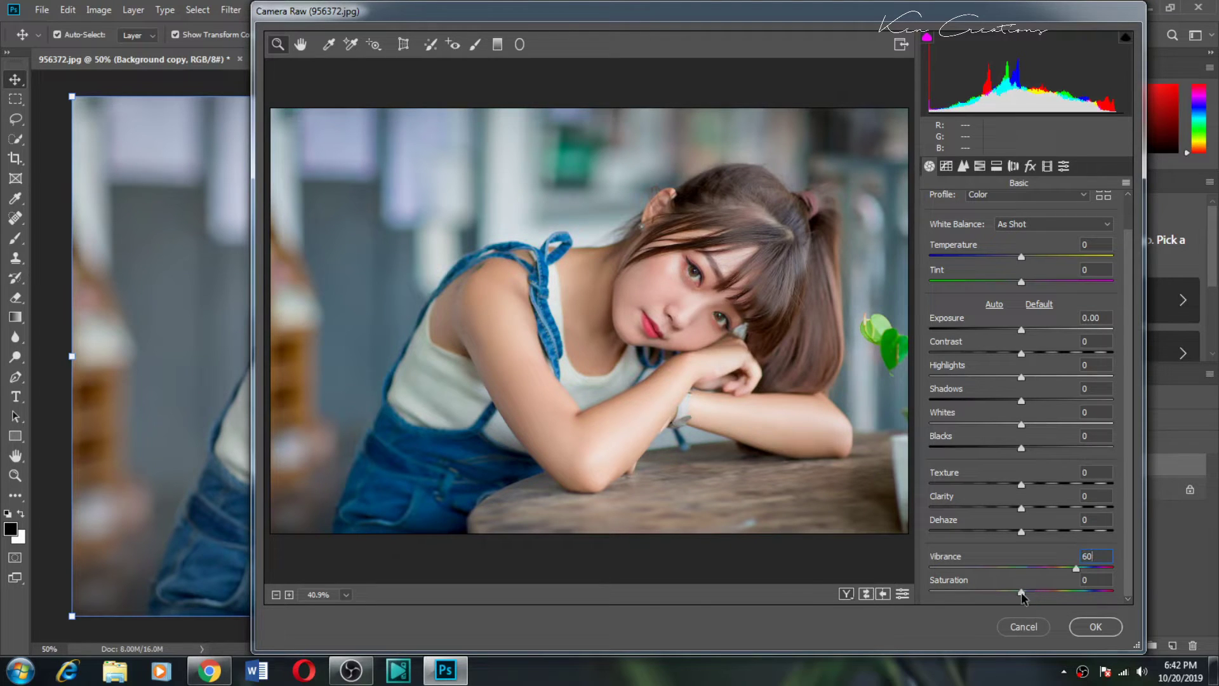
{"action": "left_click_drag", "start_coordinate": [1021, 592], "coordinate": [1082, 597]}
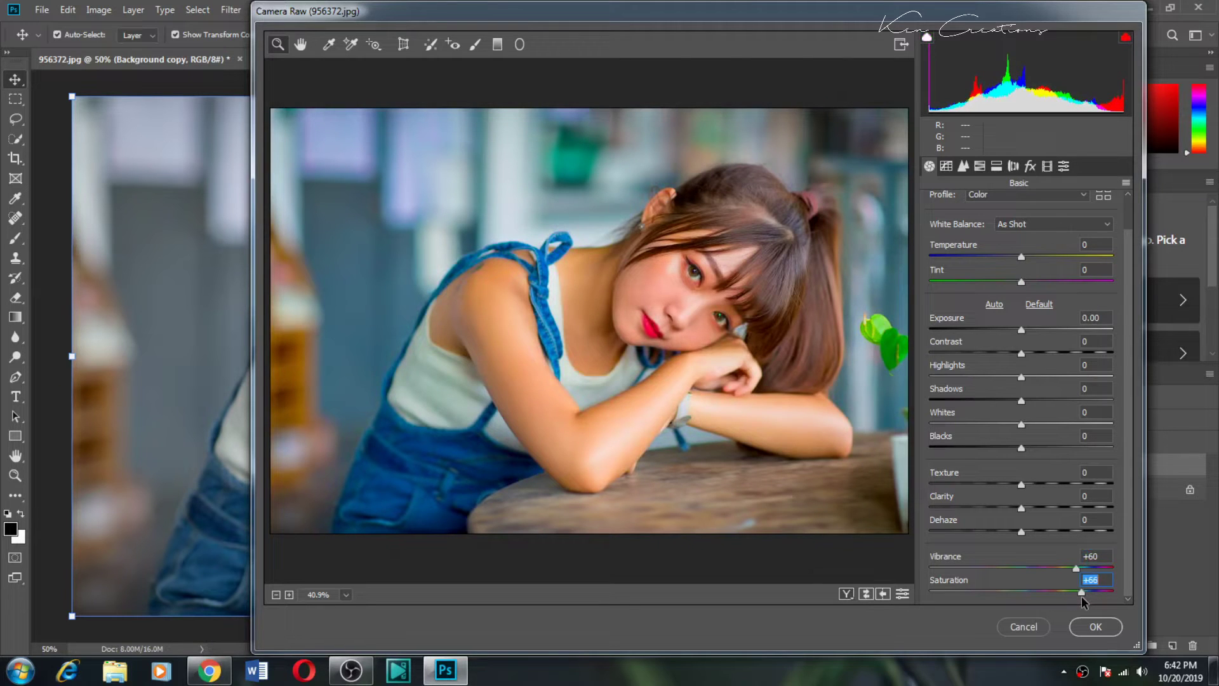
{"action": "type", "text": "5"}
{"action": "type", "text": "0"}
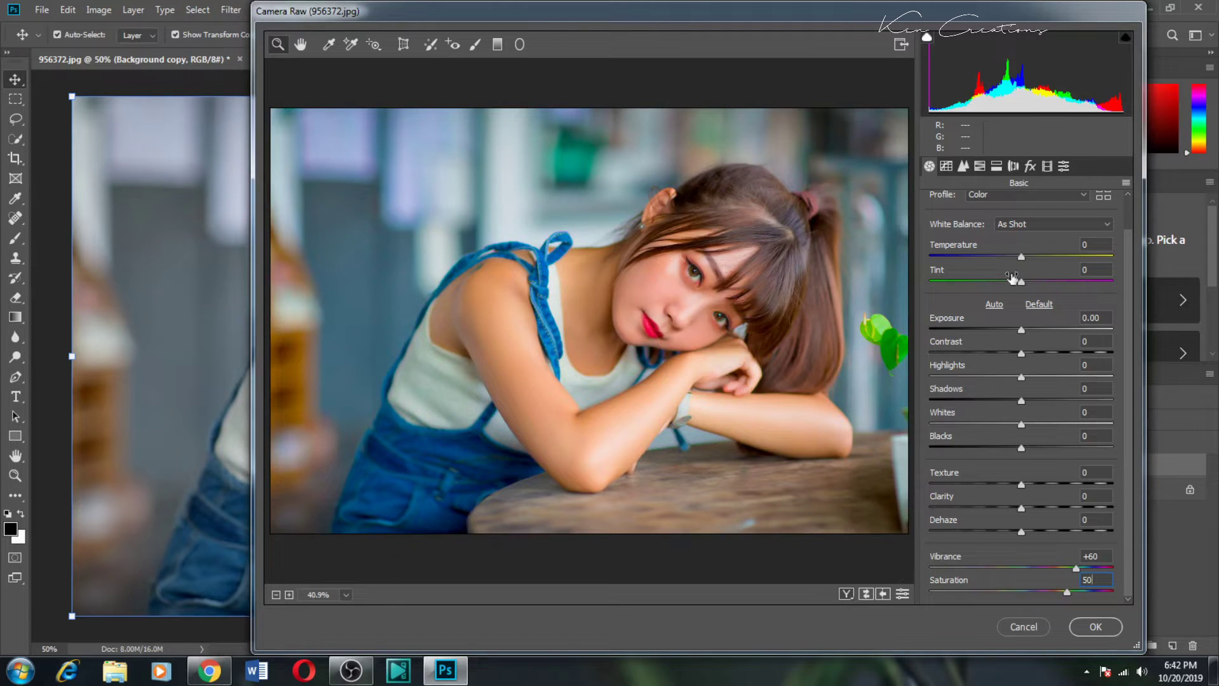
Set the HSL hue of Reds to +30 and Oranges to -14.
{"action": "left_click", "coordinate": [979, 166]}
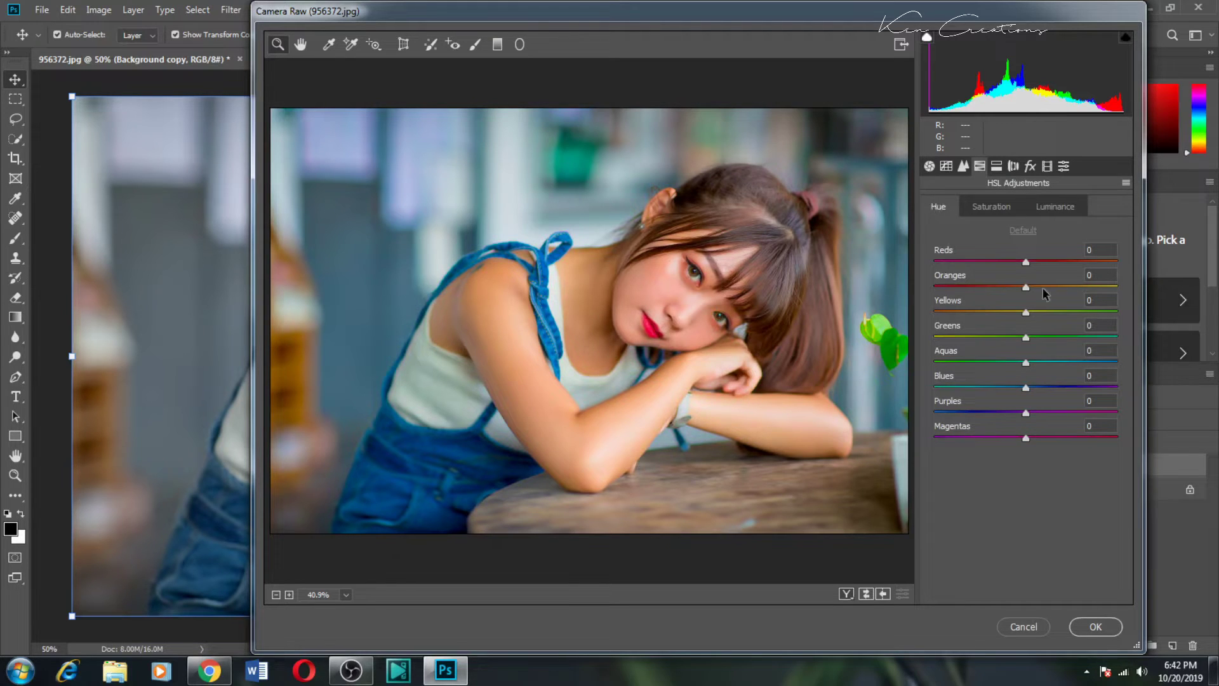
{"action": "left_click_drag", "start_coordinate": [1026, 262], "coordinate": [1055, 270]}
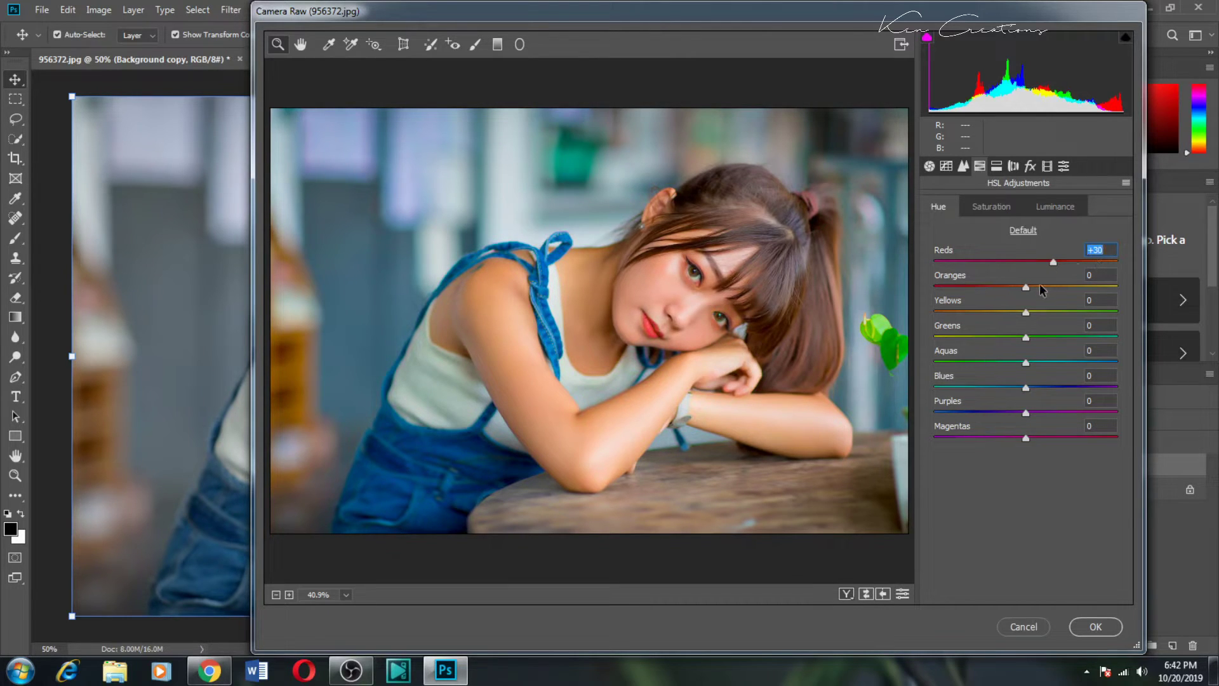
{"action": "left_click_drag", "start_coordinate": [1026, 287], "coordinate": [1013, 288]}
{"action": "left_click_drag", "start_coordinate": [1013, 287], "coordinate": [1013, 288]}
{"action": "type", "text": "14"}
{"action": "left_click_drag", "start_coordinate": [1039, 289], "coordinate": [1013, 287]}
Set the HSL hues of Yellows -55, Greens +100, Aquas -35 and Blues +45.
{"action": "left_click_drag", "start_coordinate": [1025, 312], "coordinate": [974, 314]}
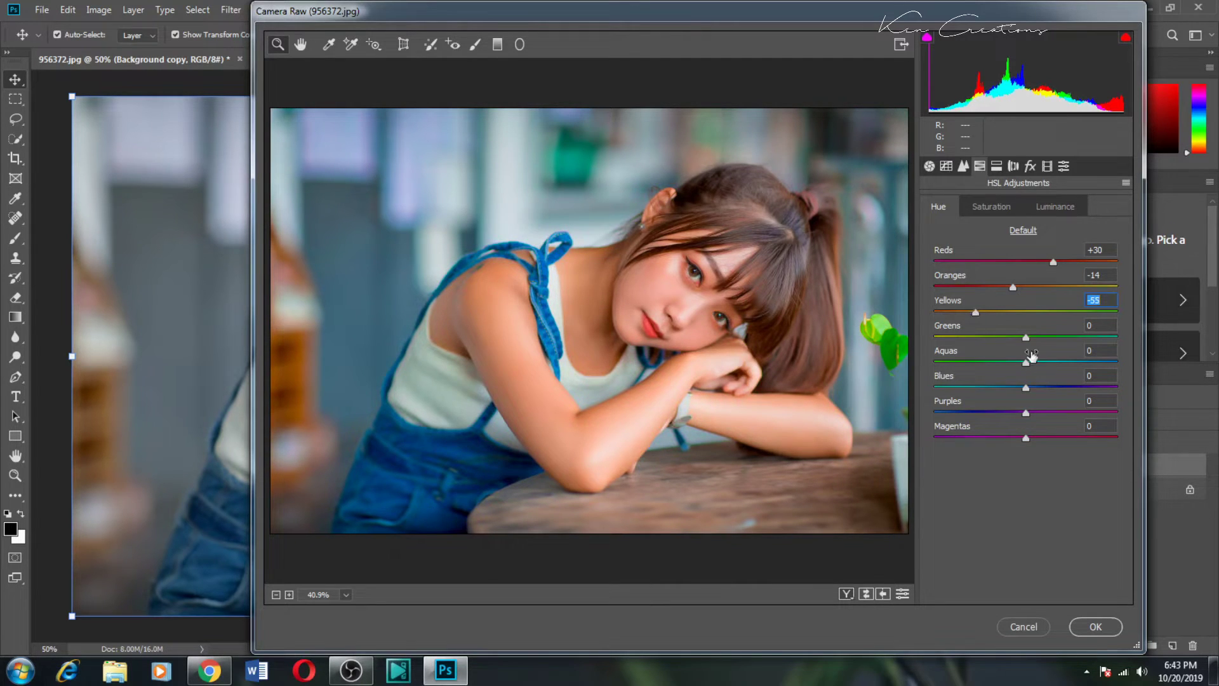
{"action": "left_click_drag", "start_coordinate": [1027, 338], "coordinate": [1138, 353]}
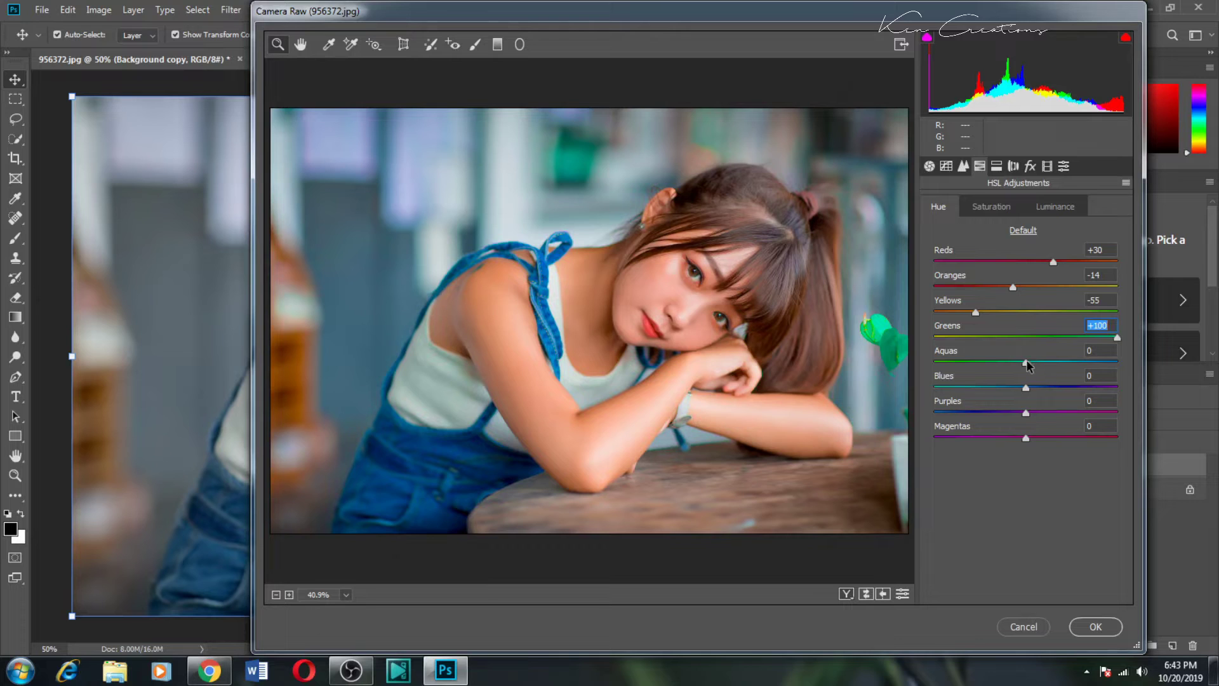
{"action": "left_click_drag", "start_coordinate": [1025, 361], "coordinate": [992, 361]}
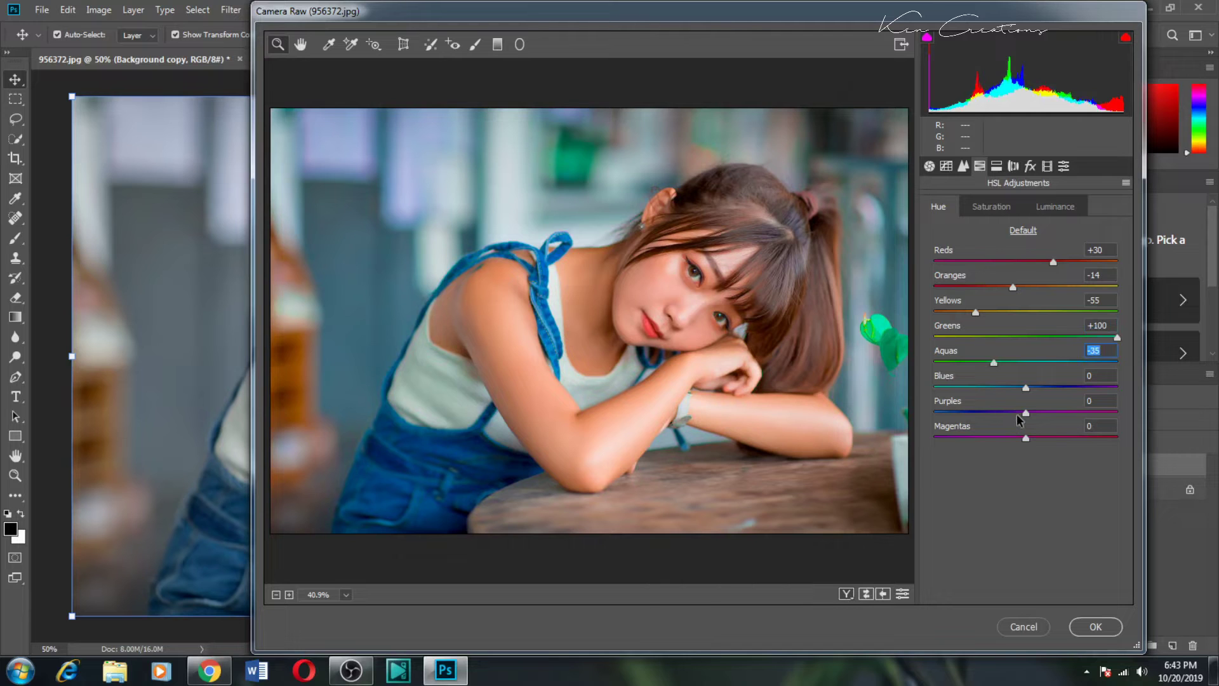
{"action": "left_click_drag", "start_coordinate": [1026, 387], "coordinate": [1071, 396]}
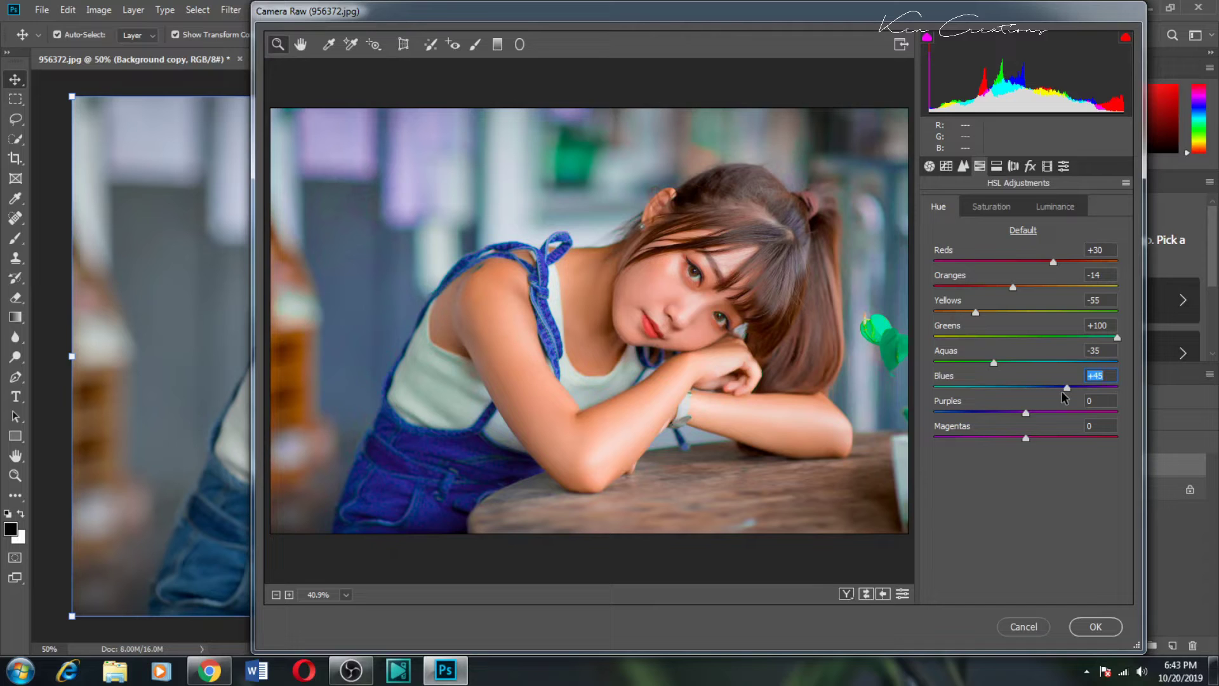
Raise the Reds HSL saturation to about +27.
{"action": "left_click", "coordinate": [985, 207]}
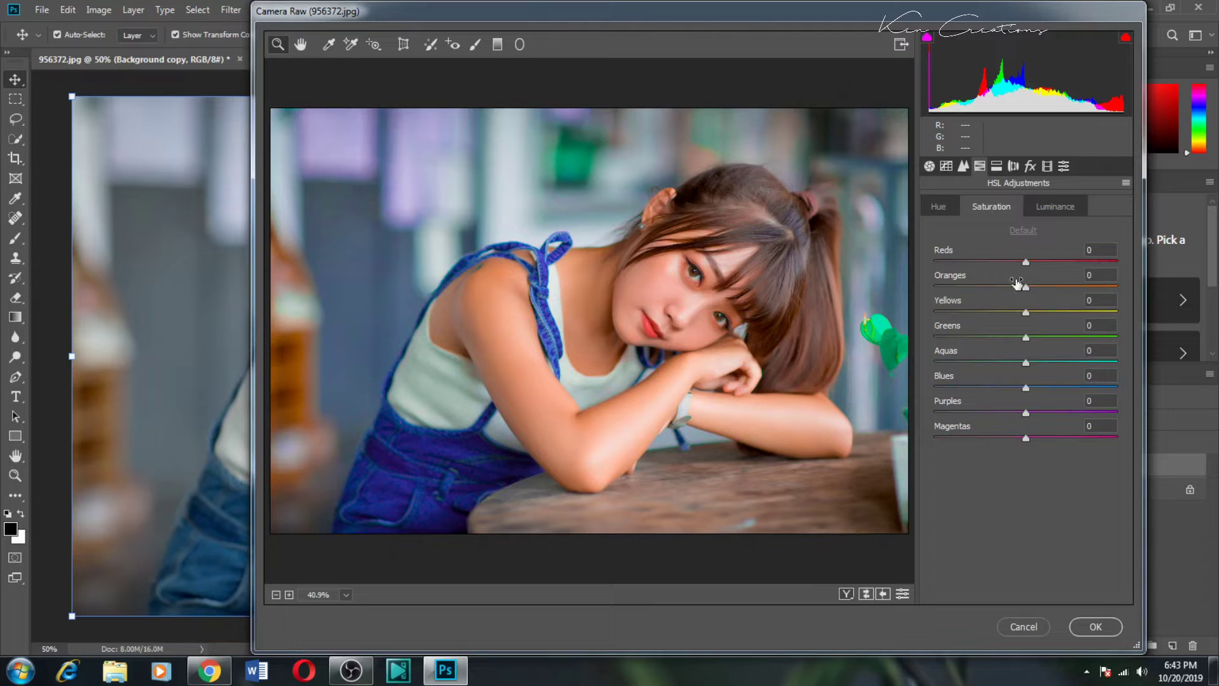
{"action": "left_click_drag", "start_coordinate": [1026, 262], "coordinate": [1038, 267]}
{"action": "key", "text": "Up"}
Set HSL luminance: Oranges +30, Yellows +2, Greens +6, Aquas -46, Blues -29.
{"action": "left_click", "coordinate": [1058, 208]}
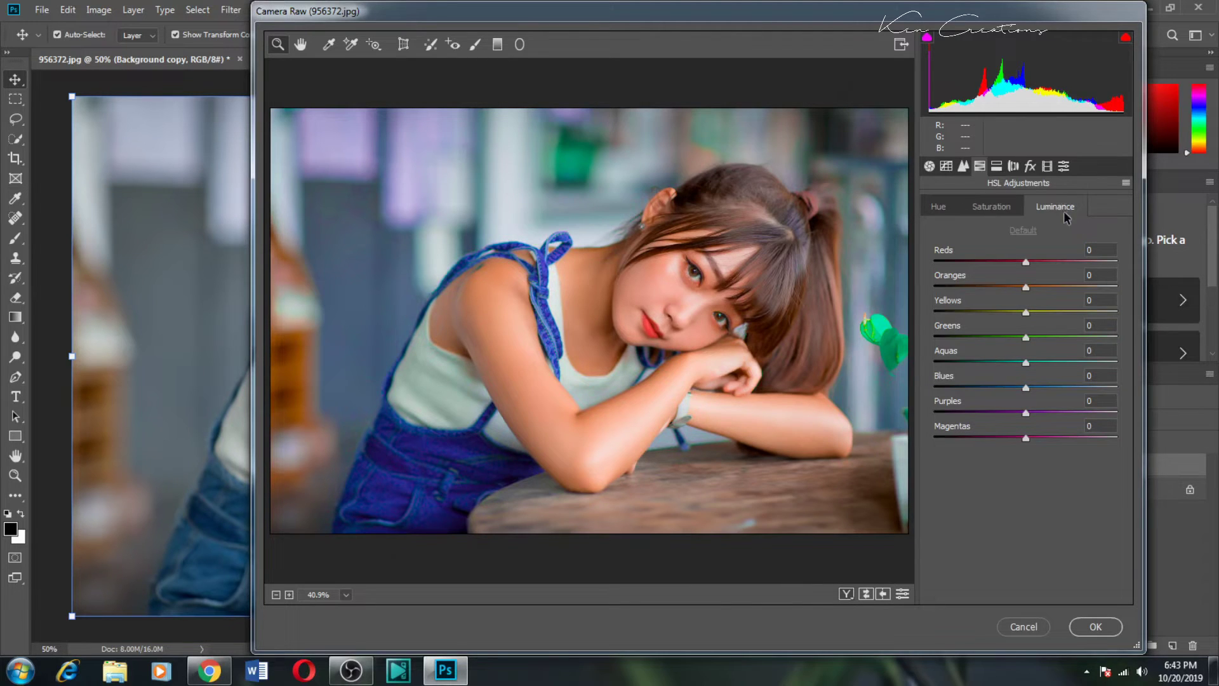
{"action": "left_click_drag", "start_coordinate": [1027, 287], "coordinate": [1055, 292]}
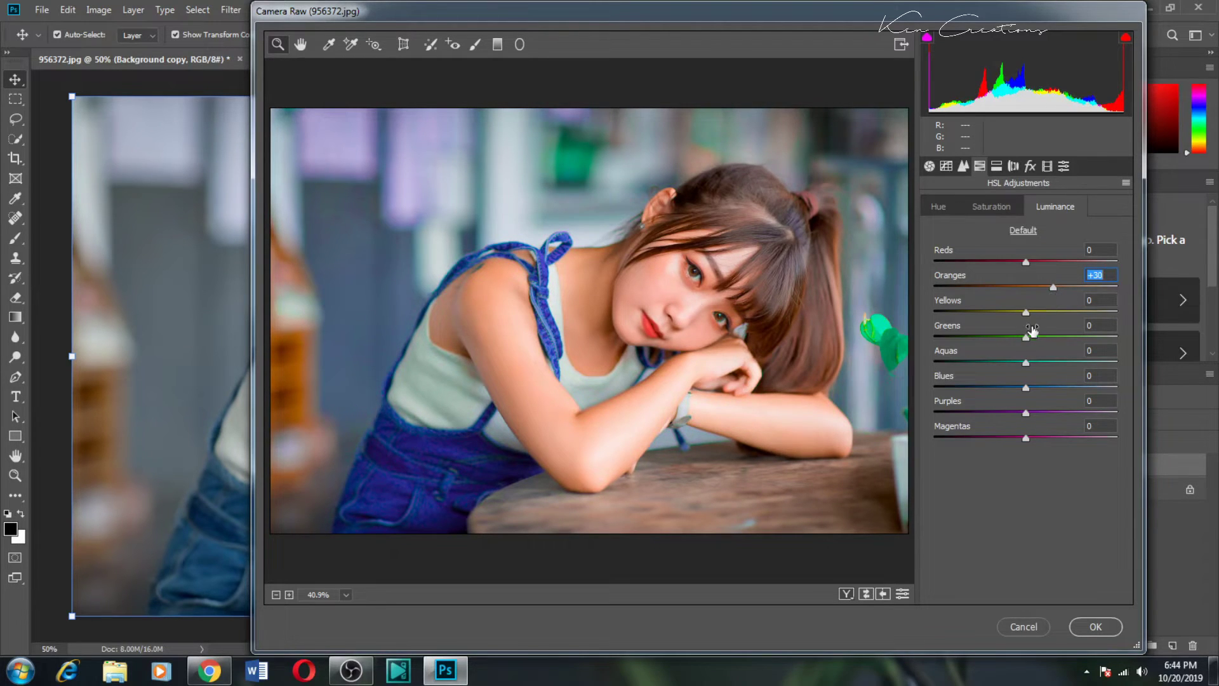
{"action": "left_click_drag", "start_coordinate": [1026, 312], "coordinate": [1027, 313]}
{"action": "left_click_drag", "start_coordinate": [1026, 336], "coordinate": [1032, 337]}
{"action": "left_click_drag", "start_coordinate": [1026, 362], "coordinate": [990, 365]}
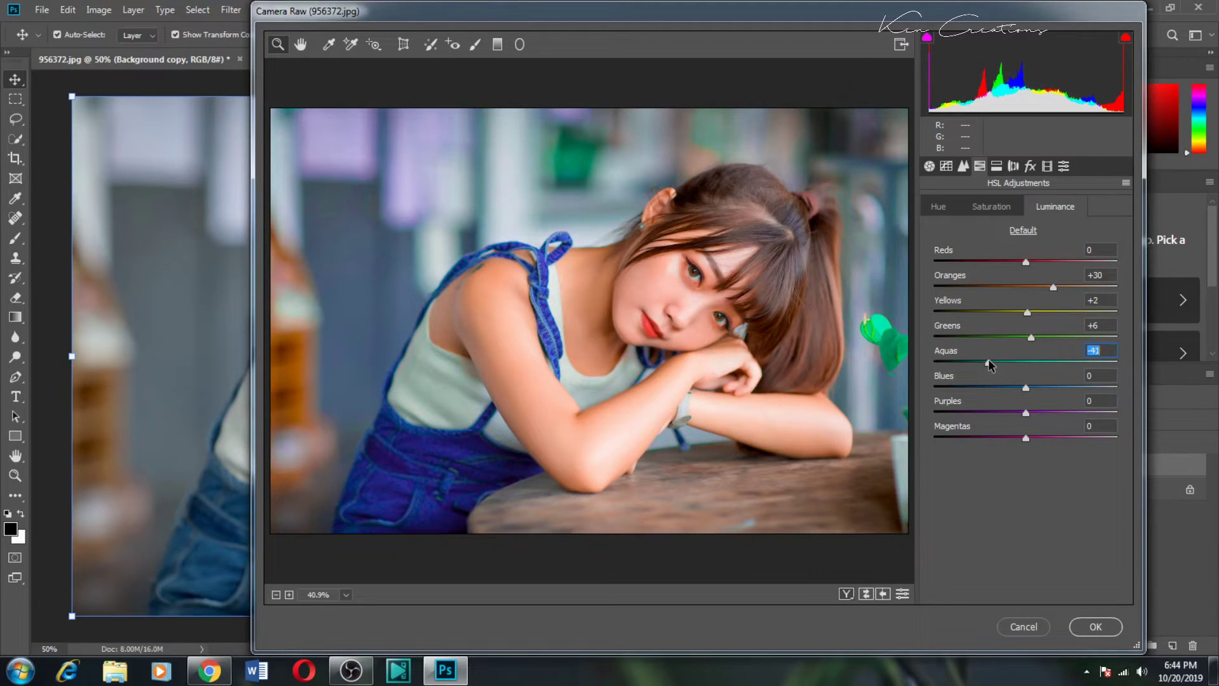
{"action": "left_click", "coordinate": [1026, 390]}
{"action": "left_click_drag", "start_coordinate": [1027, 390], "coordinate": [995, 390]}
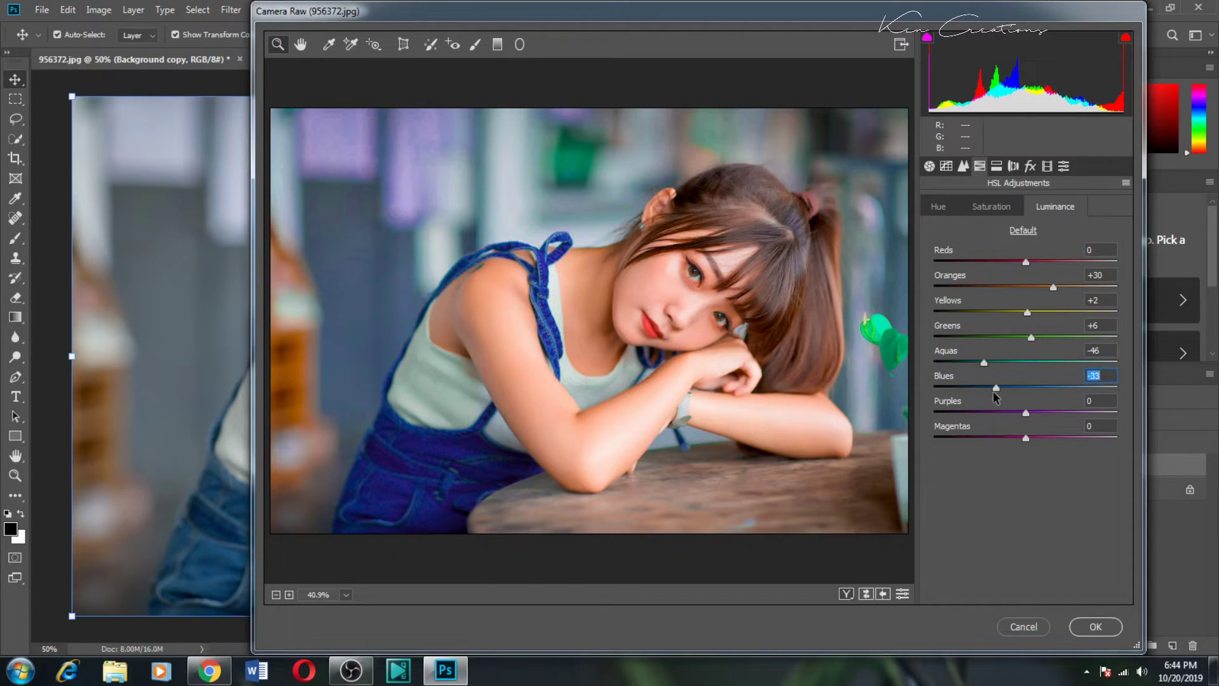
{"action": "left_click_drag", "start_coordinate": [996, 388], "coordinate": [999, 390]}
Set split-toning highlights to hue 190 and saturation 3.
{"action": "left_click", "coordinate": [997, 167]}
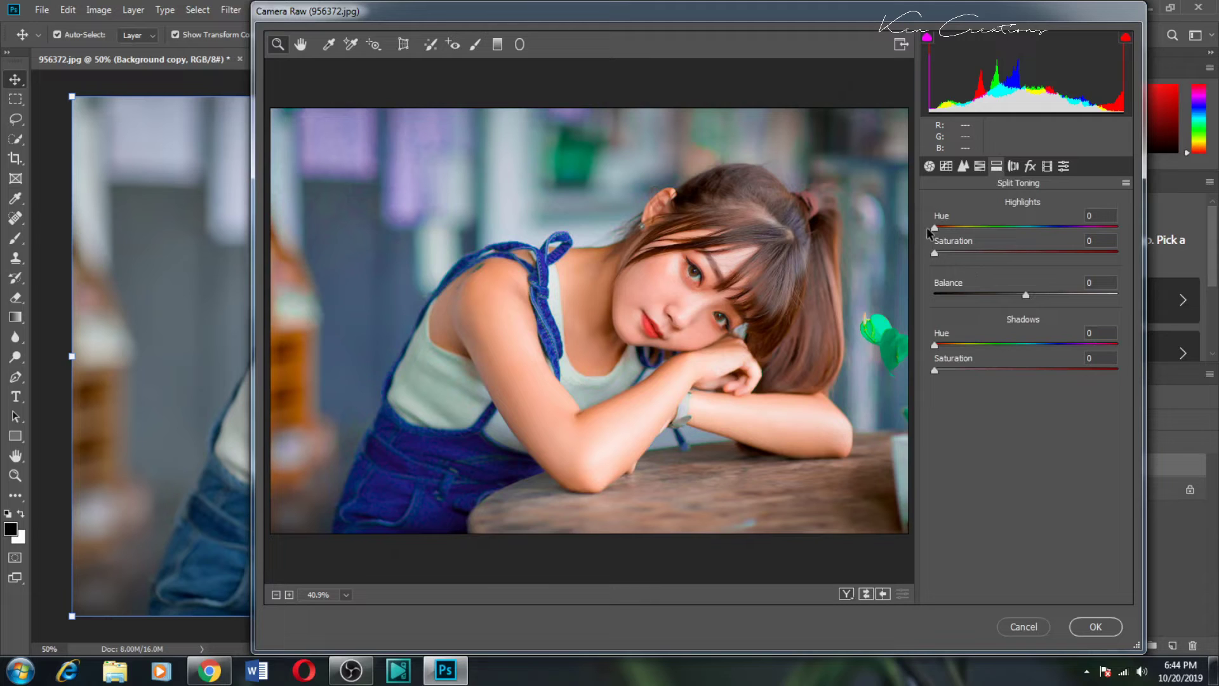
{"action": "mouse_move", "coordinate": [939, 227]}
{"action": "left_mouse_down"}
{"action": "mouse_move", "coordinate": [1030, 228]}
{"action": "mouse_move", "coordinate": [1038, 255]}
{"action": "left_mouse_up"}
{"action": "type", "text": "1"}
{"action": "type", "text": "0"}
{"action": "left_click", "coordinate": [938, 252]}
{"action": "mouse_move", "coordinate": [938, 252]}
{"action": "left_mouse_down"}
{"action": "mouse_move", "coordinate": [969, 259]}
{"action": "mouse_move", "coordinate": [944, 261]}
{"action": "left_mouse_up"}
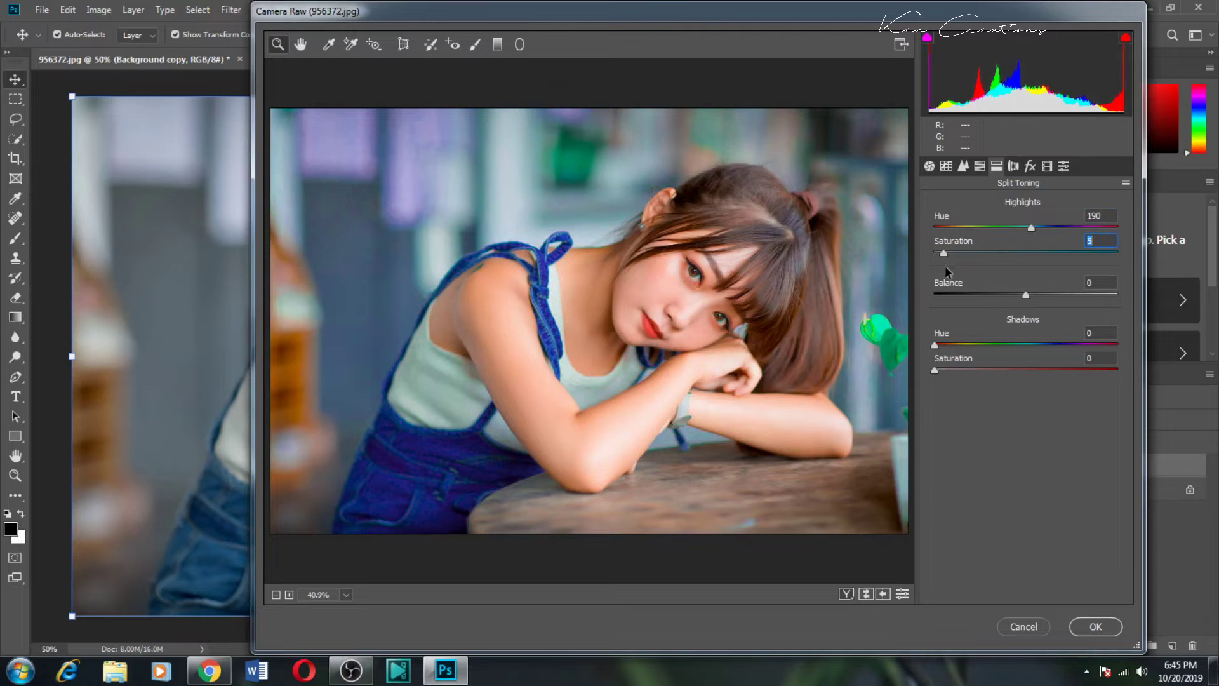
{"action": "left_click_drag", "start_coordinate": [946, 269], "coordinate": [942, 280]}
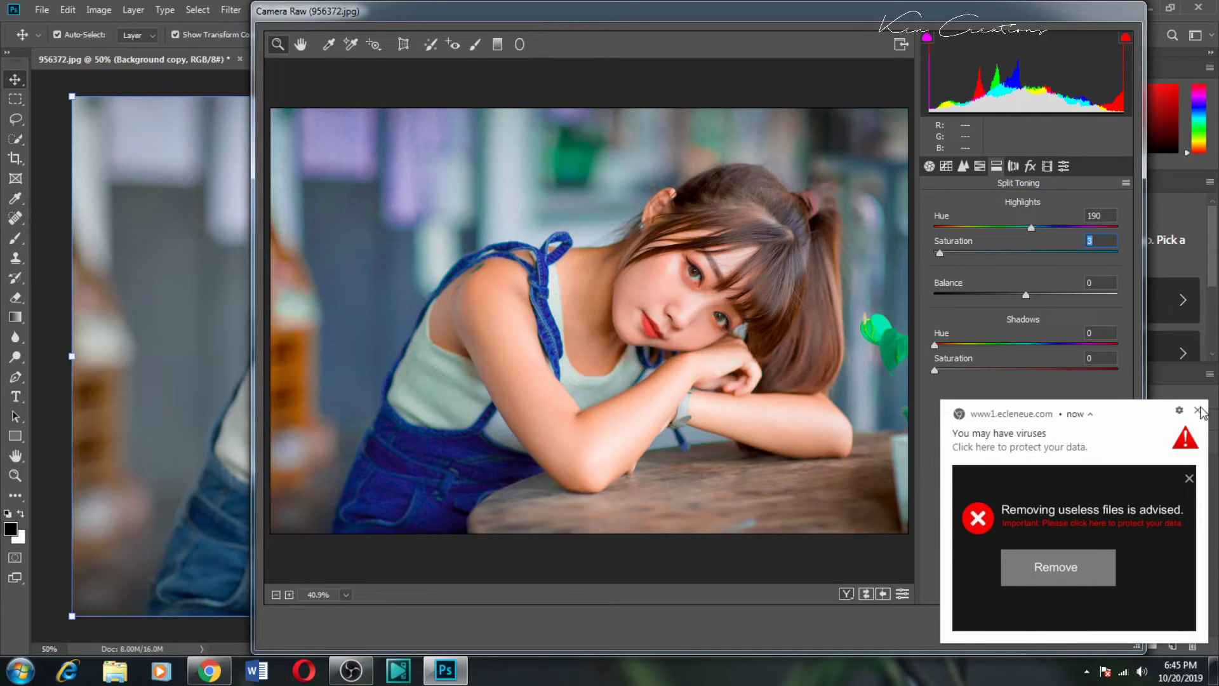
Set split-toning shadows to hue 59 and saturation 6.
{"action": "left_click", "coordinate": [1198, 409]}
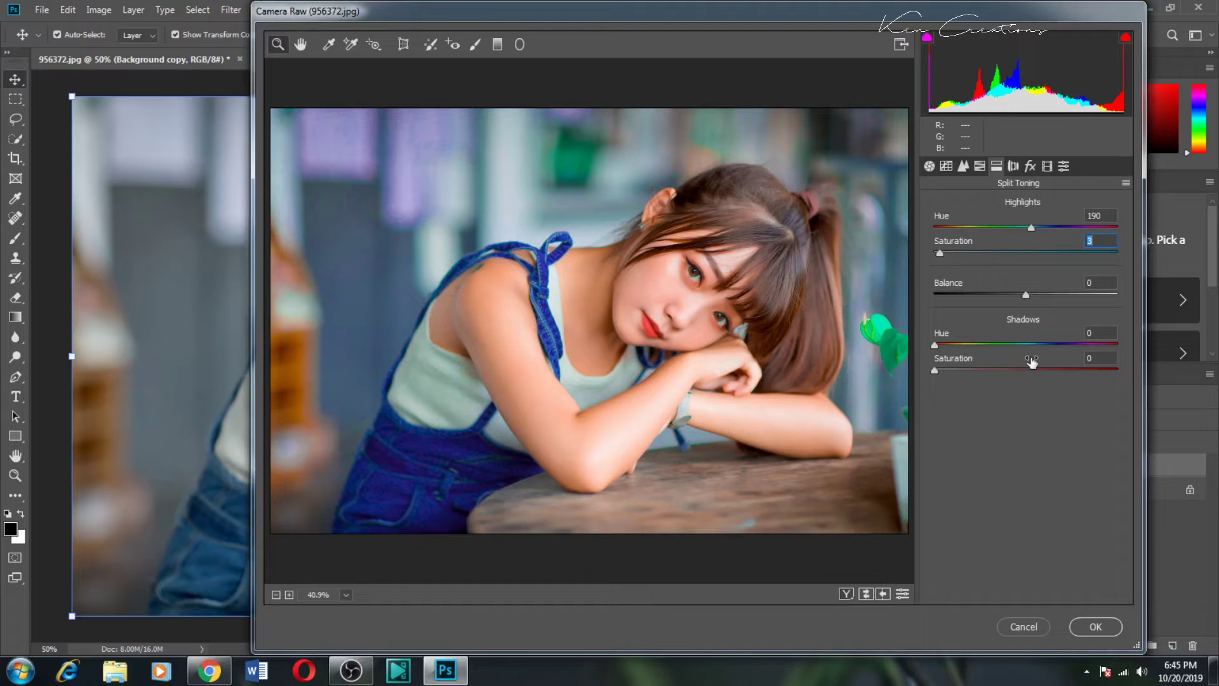
{"action": "left_click_drag", "start_coordinate": [935, 345], "coordinate": [961, 349]}
{"action": "key", "text": "Tab"}
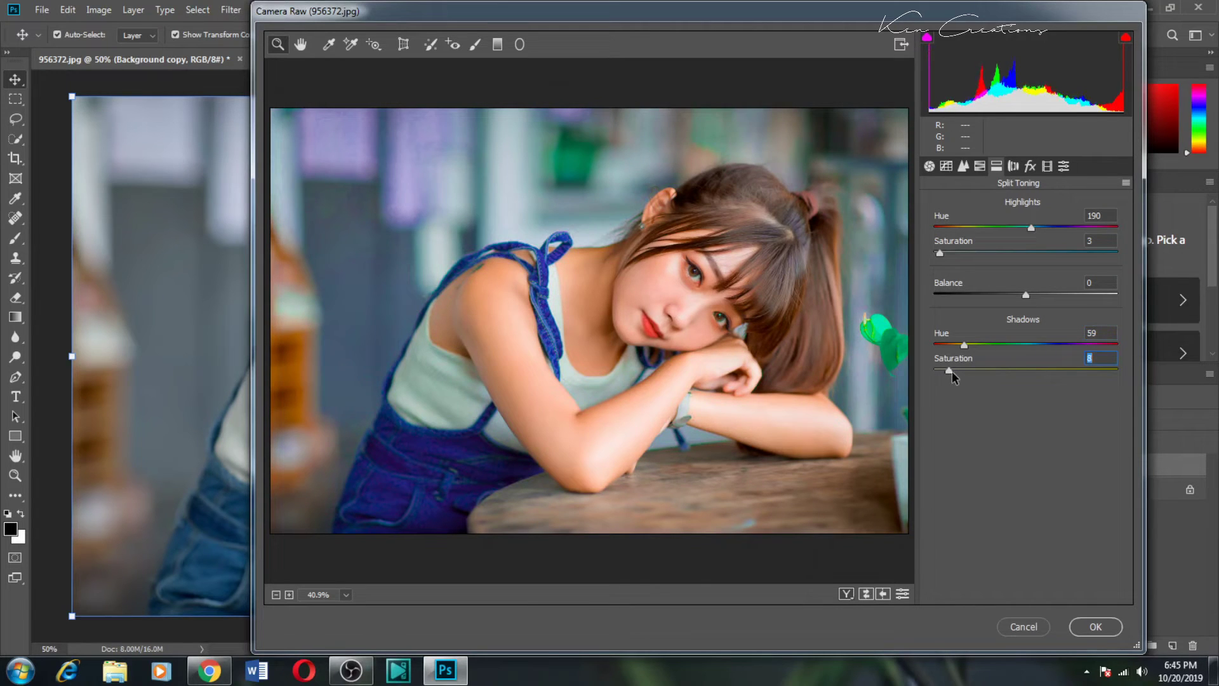
{"action": "left_click_drag", "start_coordinate": [952, 372], "coordinate": [946, 371]}
Add a lens-correction vignette with Amount -48 and Midpoint 29.
{"action": "left_click", "coordinate": [1015, 167]}
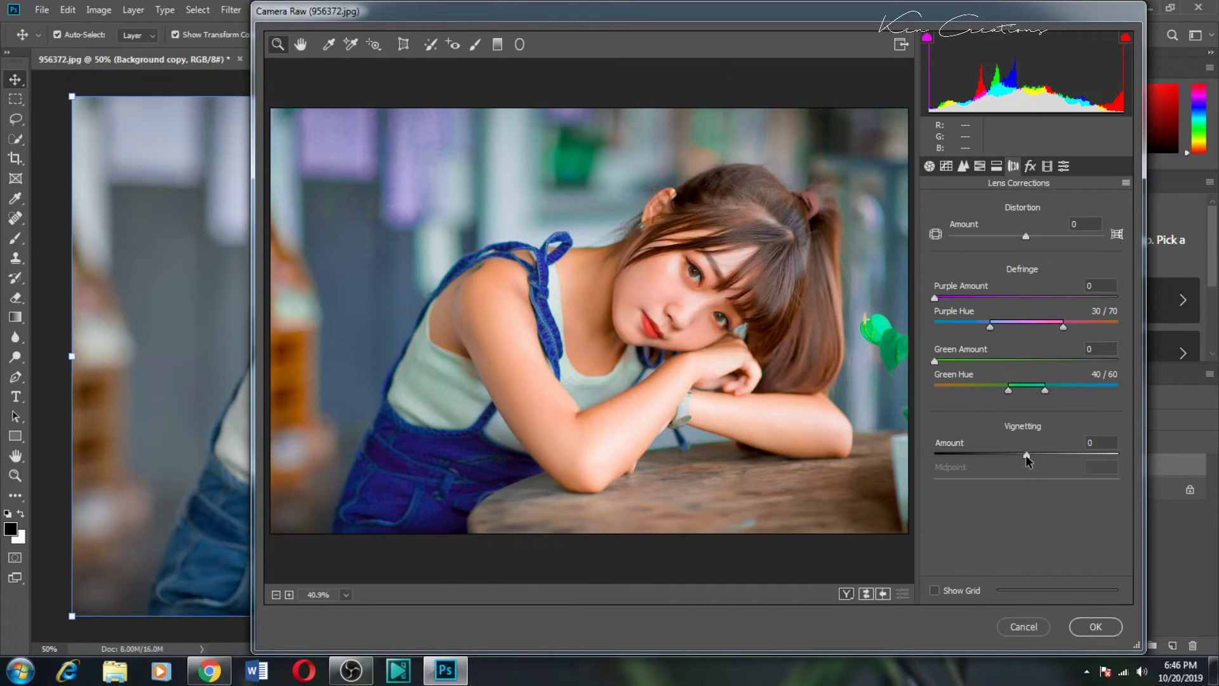
{"action": "mouse_move", "coordinate": [1027, 454]}
{"action": "left_mouse_down"}
{"action": "mouse_move", "coordinate": [979, 456]}
{"action": "mouse_move", "coordinate": [986, 464]}
{"action": "left_mouse_up"}
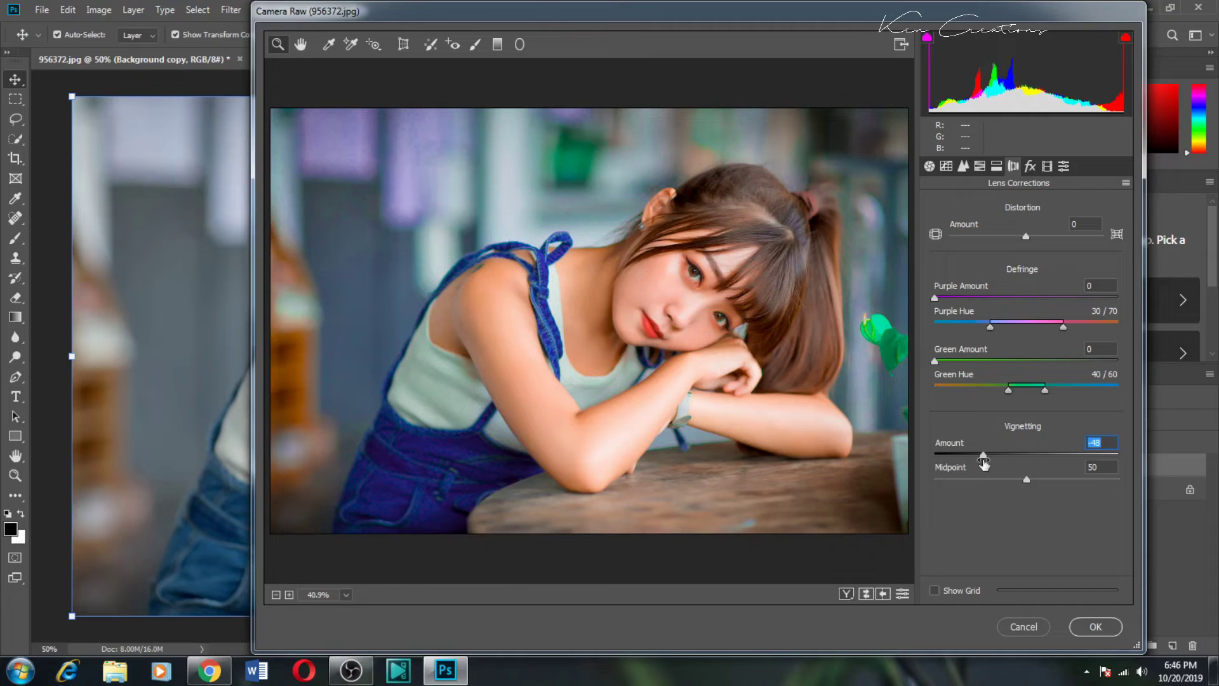
{"action": "left_click_drag", "start_coordinate": [1026, 480], "coordinate": [990, 485]}
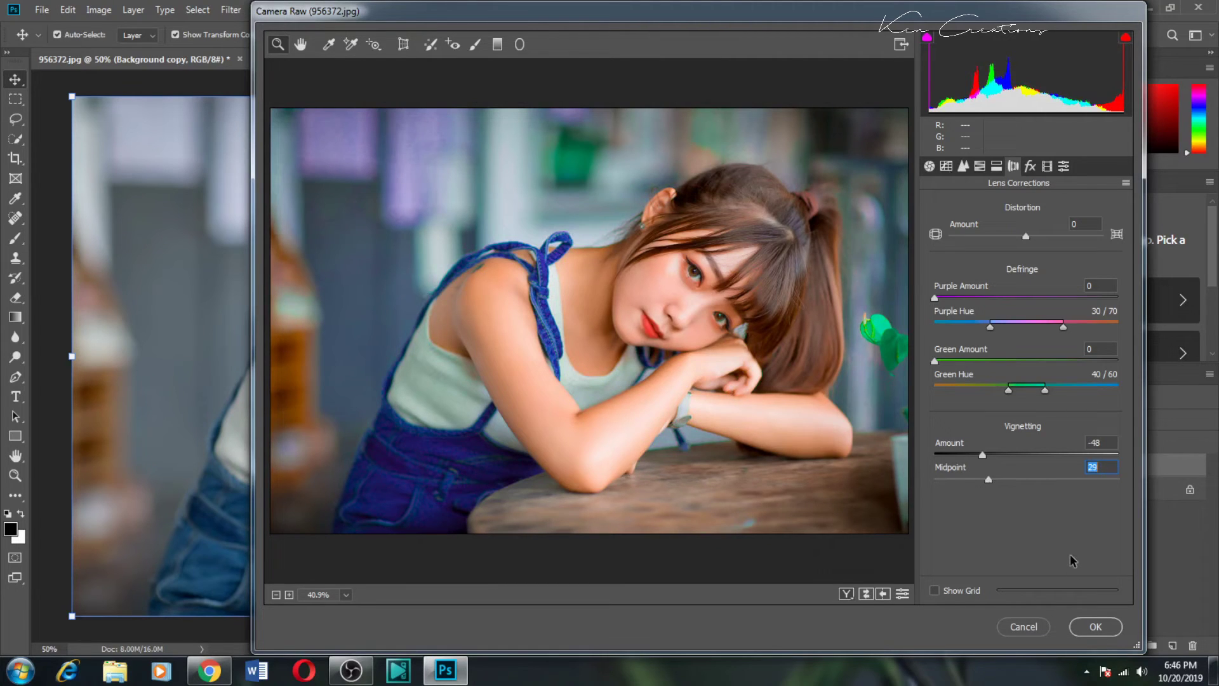
Set the Calibration Red Primary to hue +8 and saturation +7.
{"action": "left_click", "coordinate": [1048, 167]}
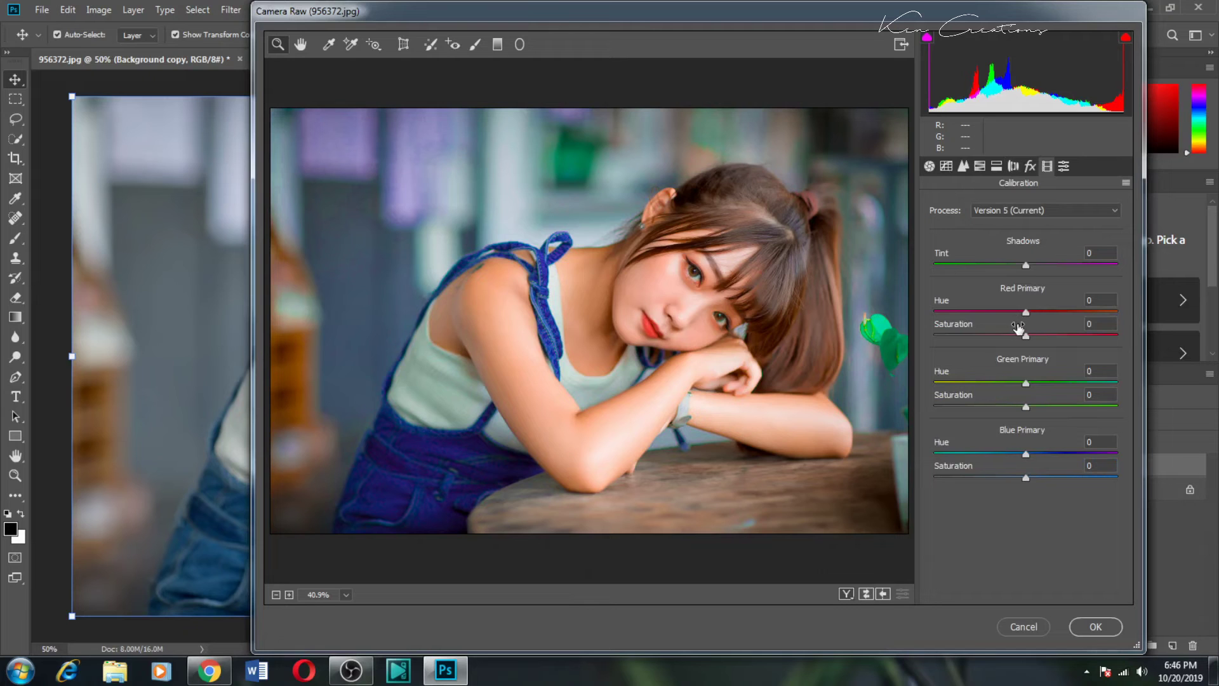
{"action": "left_click", "coordinate": [1028, 314]}
{"action": "left_click_drag", "start_coordinate": [1028, 316], "coordinate": [1034, 314]}
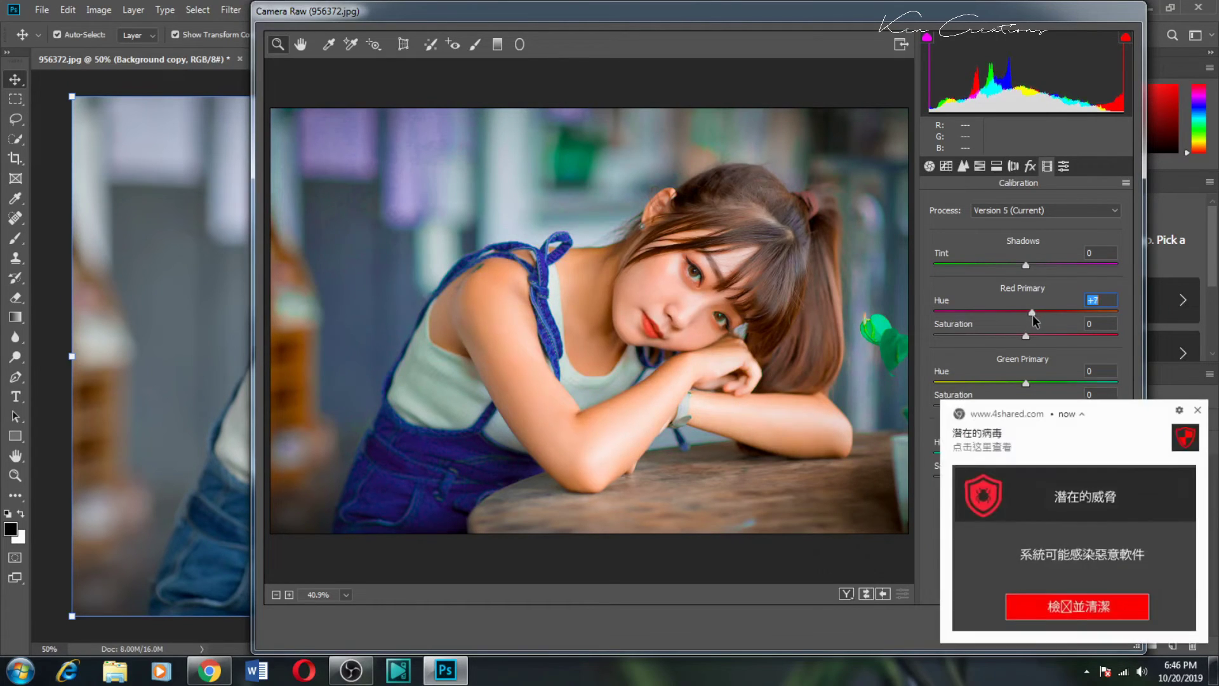
{"action": "left_click", "coordinate": [1198, 410]}
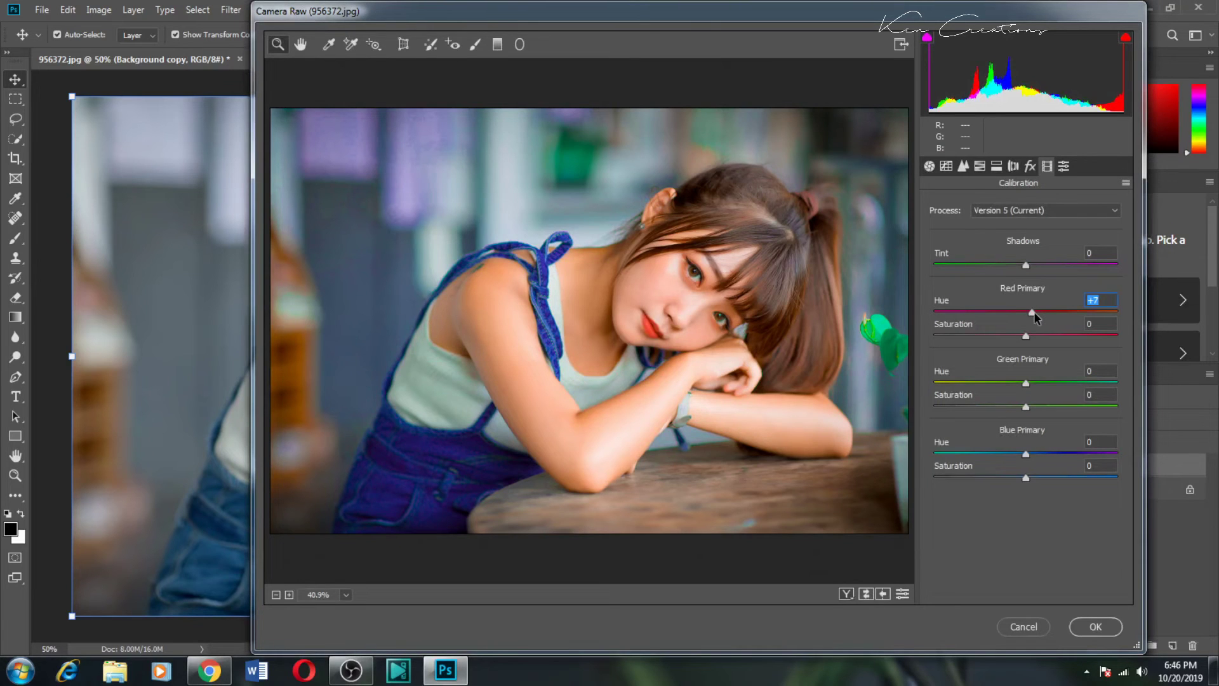
{"action": "left_click_drag", "start_coordinate": [1033, 315], "coordinate": [1031, 317]}
{"action": "left_click_drag", "start_coordinate": [1035, 314], "coordinate": [1033, 317]}
{"action": "left_click_drag", "start_coordinate": [1024, 334], "coordinate": [1018, 334]}
{"action": "mouse_move", "coordinate": [1017, 336]}
{"action": "left_mouse_down"}
{"action": "mouse_move", "coordinate": [997, 338]}
{"action": "mouse_move", "coordinate": [1035, 355]}
{"action": "left_mouse_up"}
{"action": "left_click_drag", "start_coordinate": [1035, 355], "coordinate": [1031, 356]}
Set Green Primary hue +6, saturation -2, and Blue Primary hue +23.
{"action": "left_click_drag", "start_coordinate": [1029, 385], "coordinate": [1034, 388]}
{"action": "left_click_drag", "start_coordinate": [1027, 406], "coordinate": [1023, 407]}
{"action": "left_click_drag", "start_coordinate": [1026, 454], "coordinate": [1046, 454]}
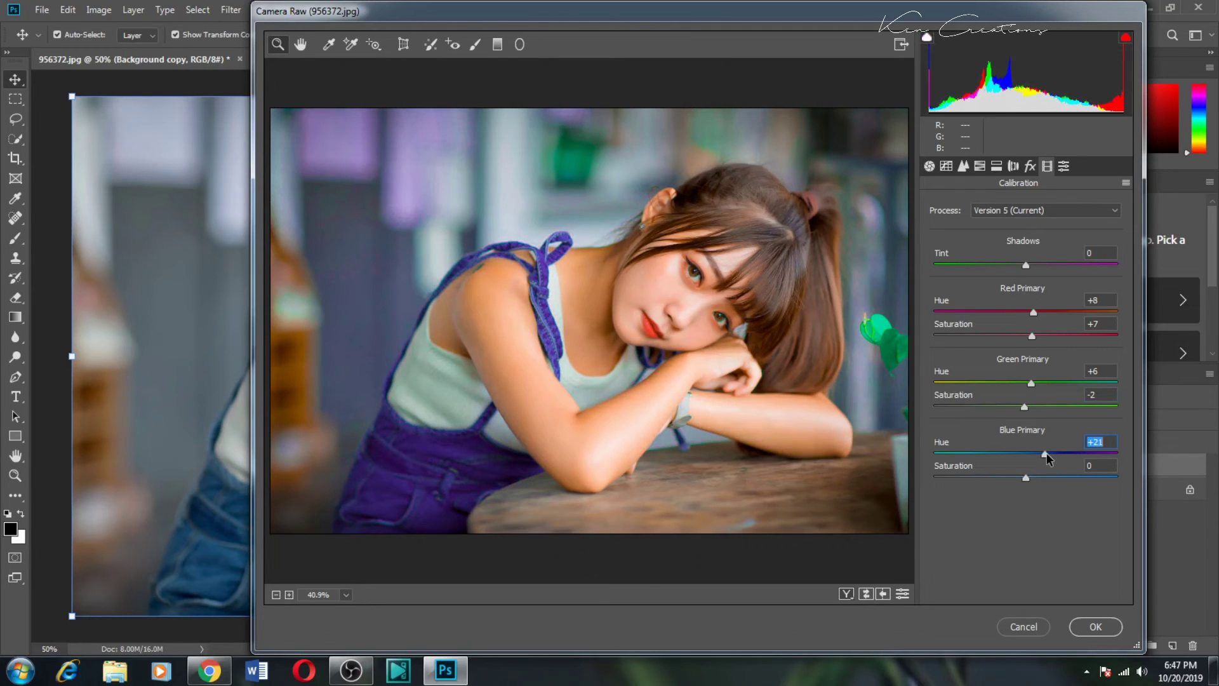
{"action": "mouse_move", "coordinate": [1047, 453]}
{"action": "left_mouse_down"}
{"action": "mouse_move", "coordinate": [1058, 457]}
{"action": "mouse_move", "coordinate": [1049, 469]}
{"action": "left_mouse_up"}
{"action": "left_click_drag", "start_coordinate": [1049, 468], "coordinate": [1052, 469]}
{"action": "left_click_drag", "start_coordinate": [1051, 468], "coordinate": [1050, 469]}
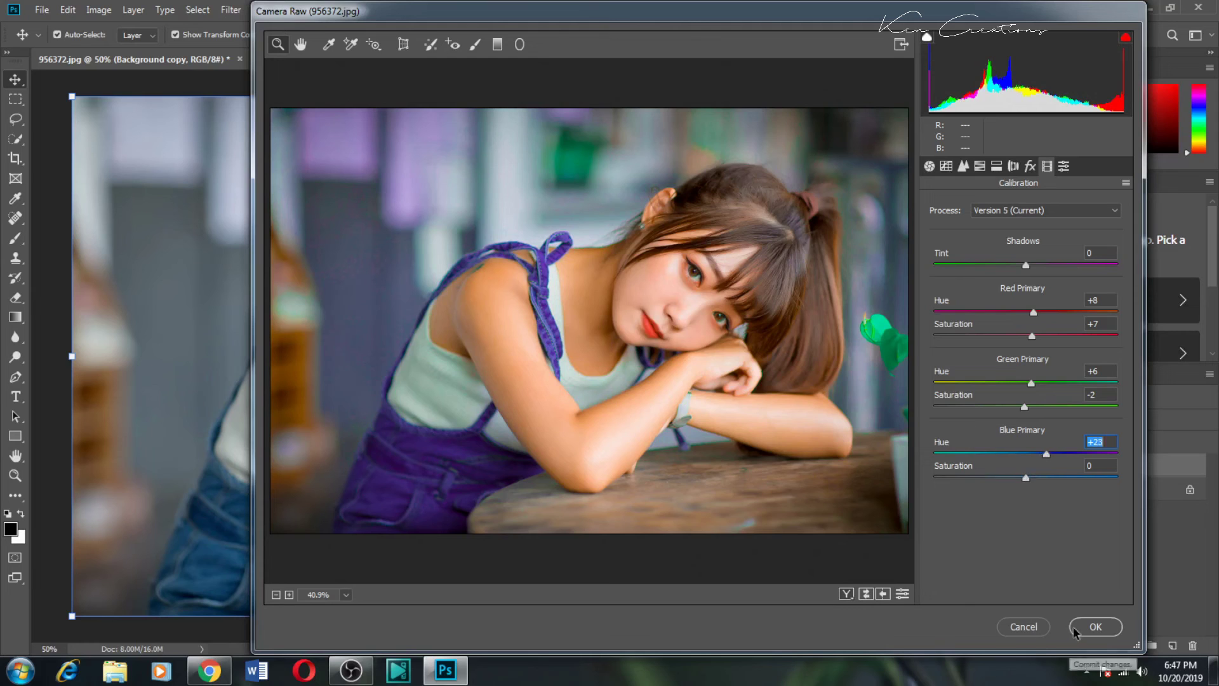
Compare before and after, then commit the Camera Raw grade with OK.
{"action": "left_click", "coordinate": [846, 594]}
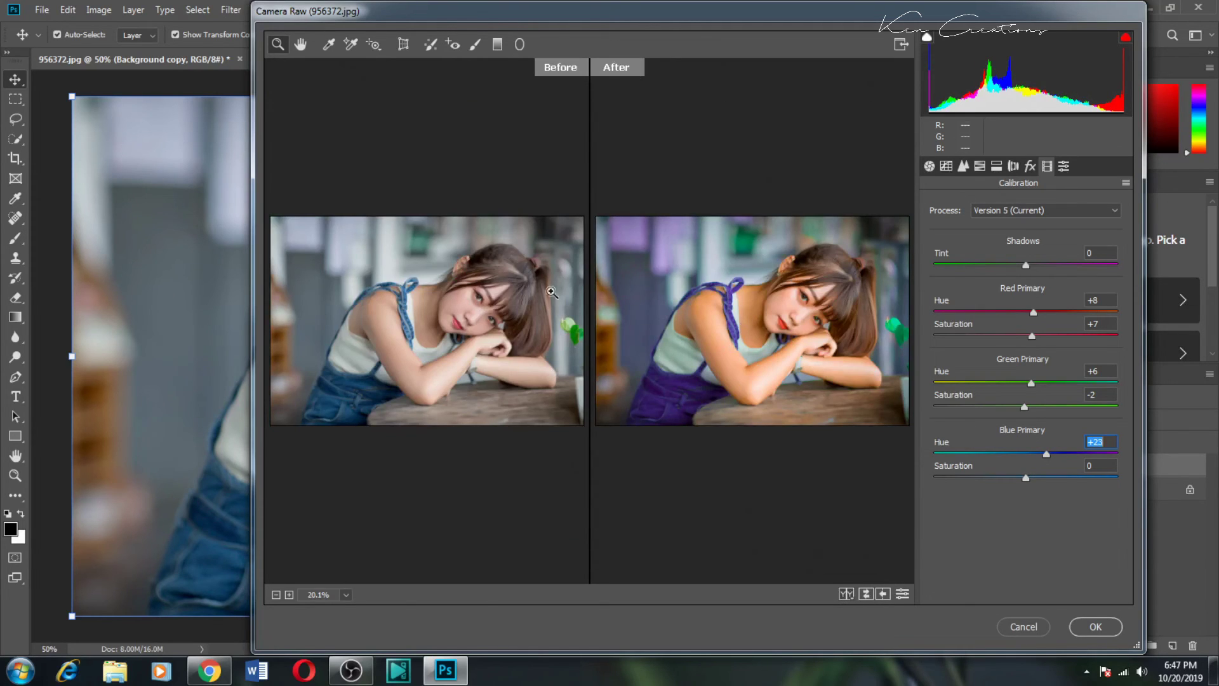
{"action": "left_click", "coordinate": [1096, 626]}
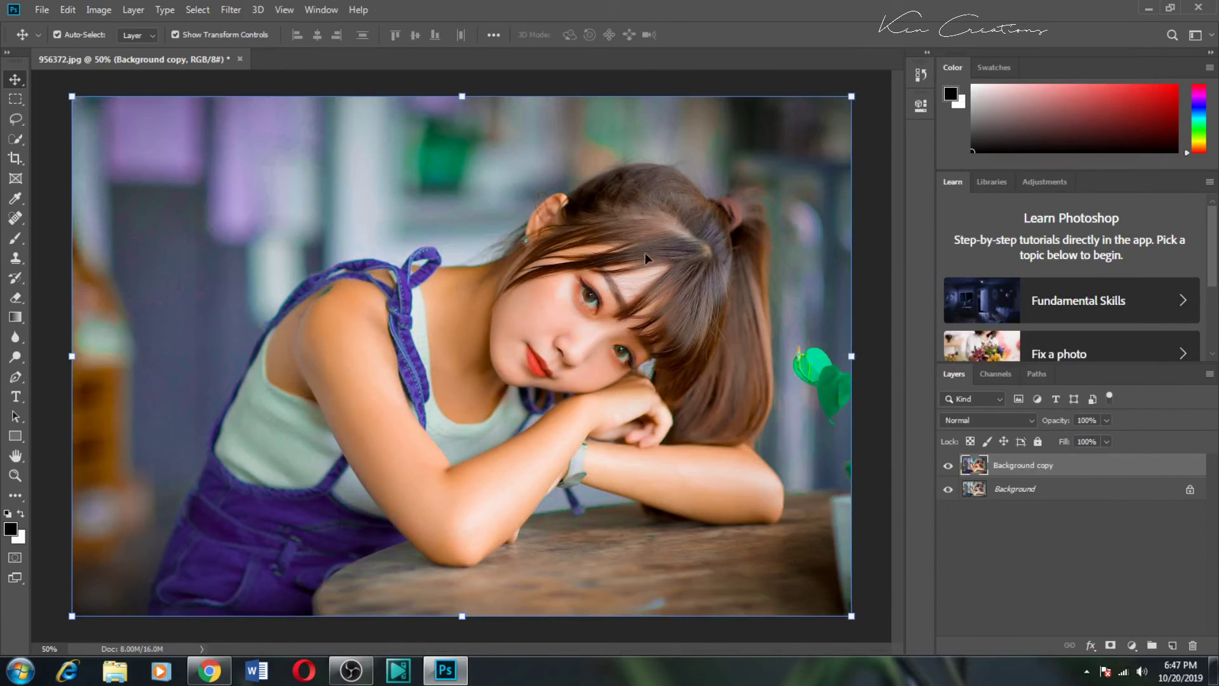
Add a Solid Color fill layer in dark grey #383B42.
{"action": "left_click", "coordinate": [1133, 645]}
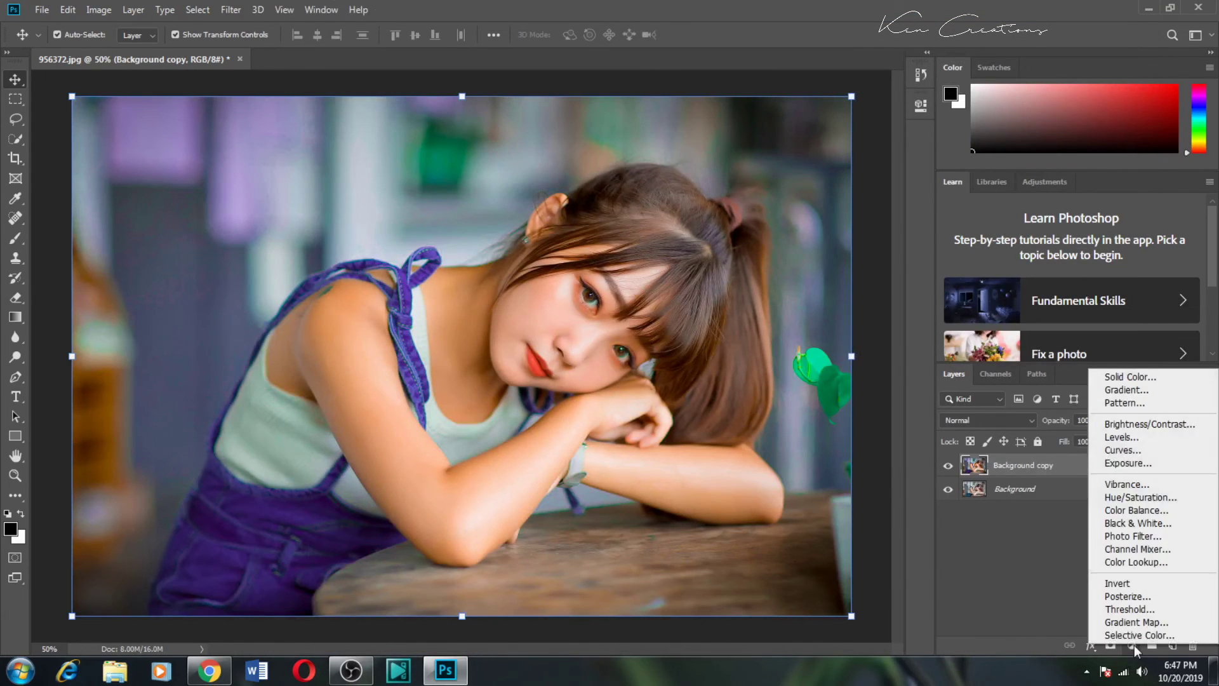
{"action": "left_click", "coordinate": [1161, 380]}
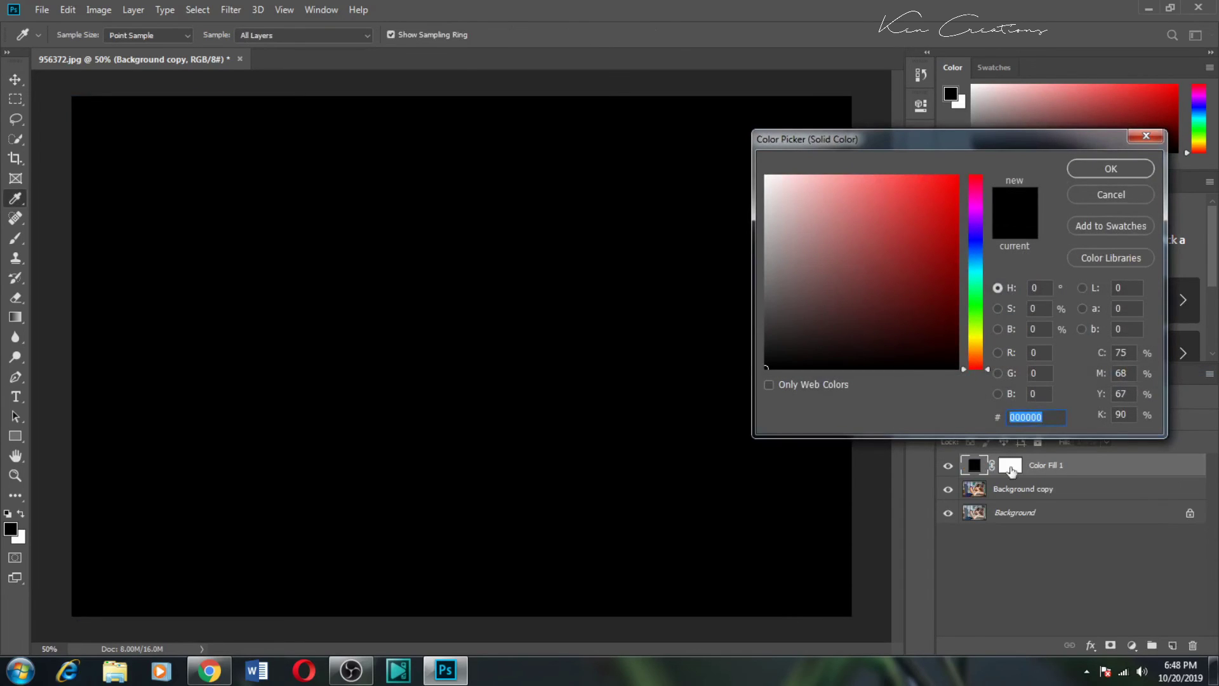
{"action": "type", "text": "3"}
{"action": "type", "text": "8"}
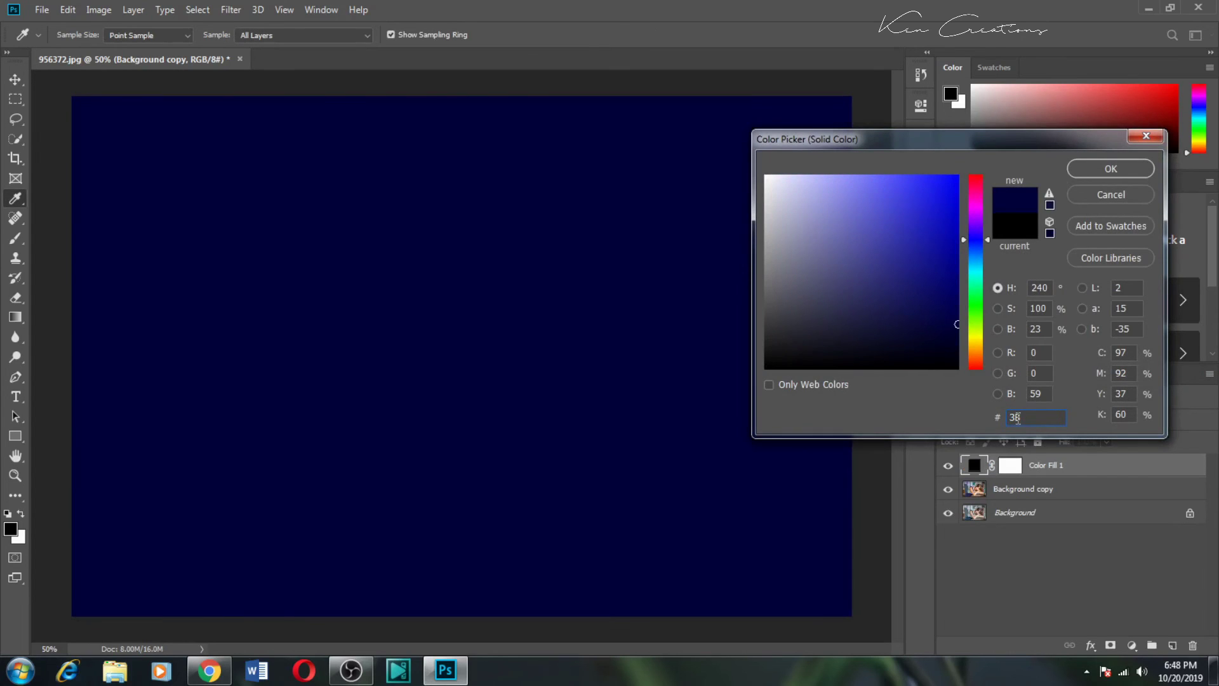
{"action": "type", "text": "3"}
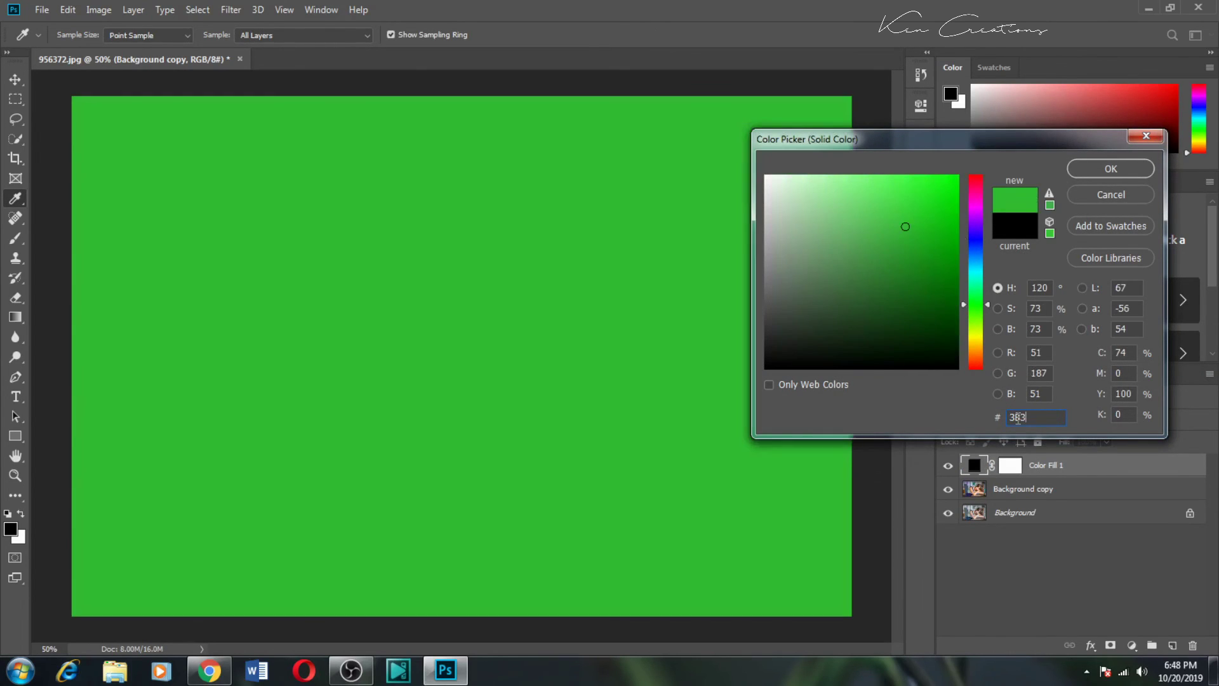
{"action": "type", "text": "B4"}
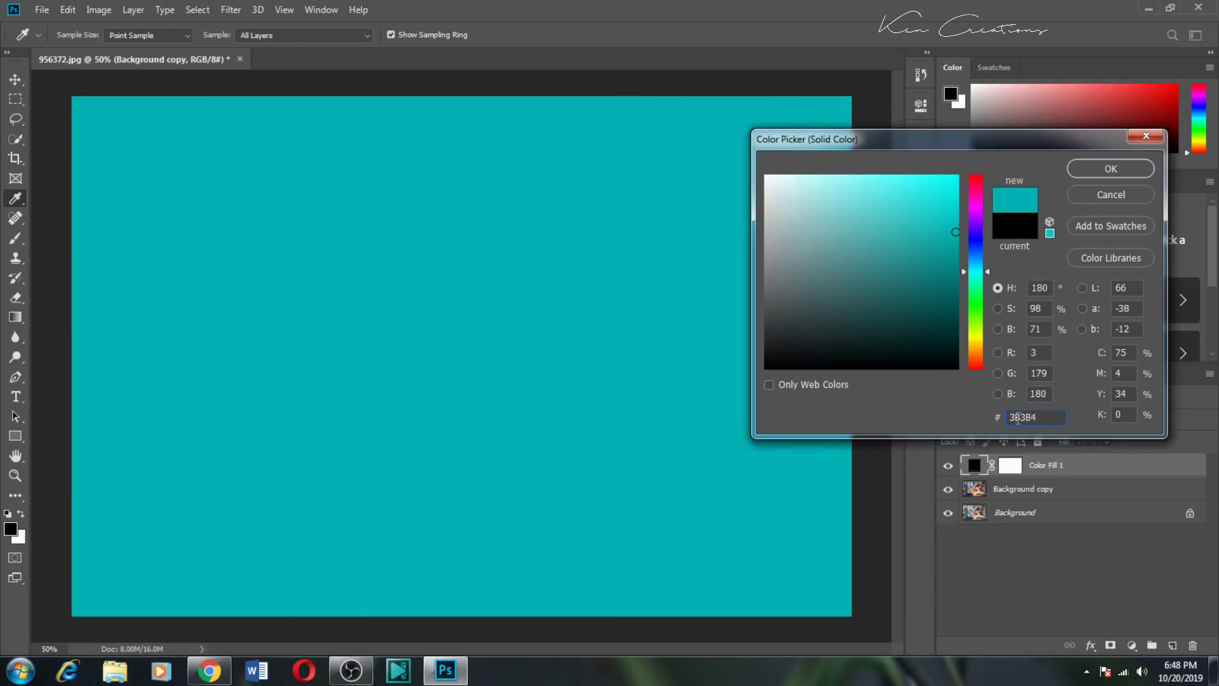
{"action": "type", "text": "2"}
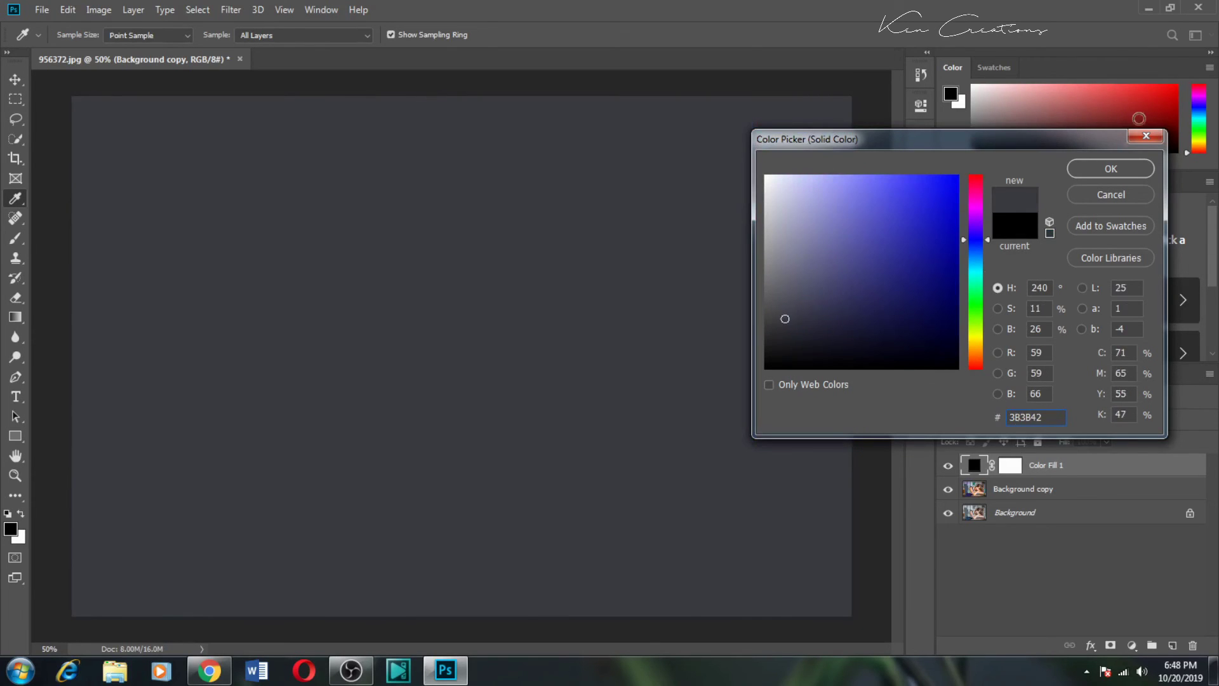
{"action": "left_click", "coordinate": [1111, 169]}
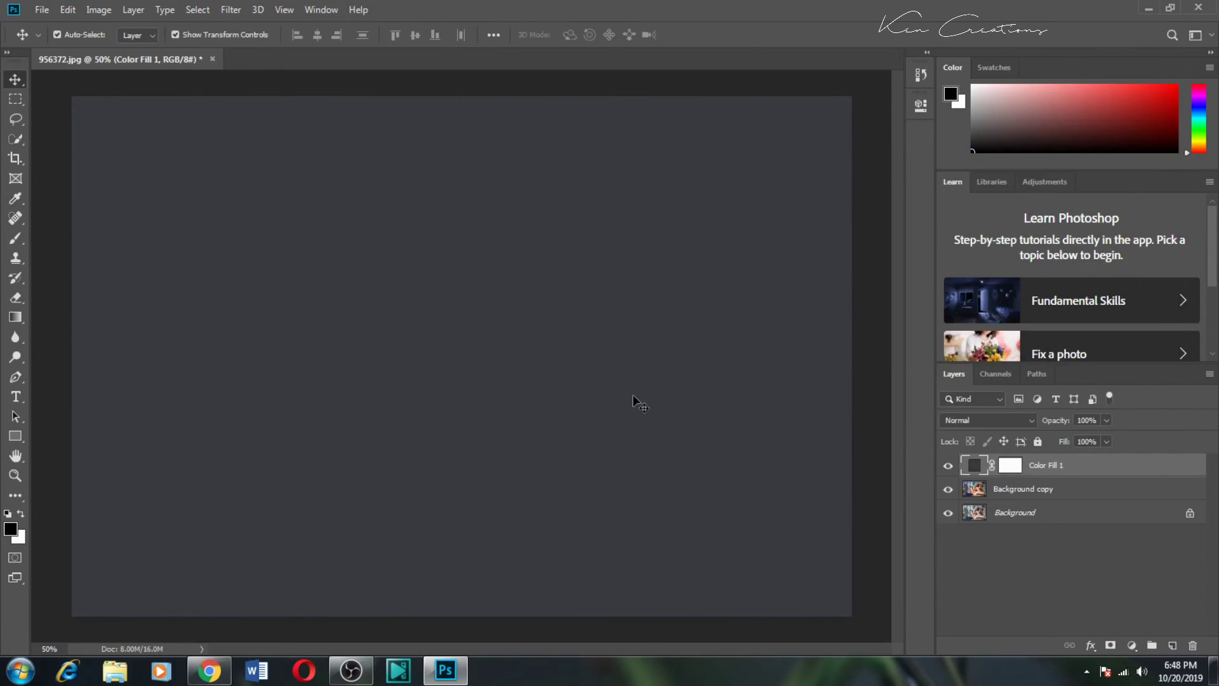
Set Color Fill 1 to Lighten blend mode at 50% opacity.
{"action": "left_click", "coordinate": [1026, 422]}
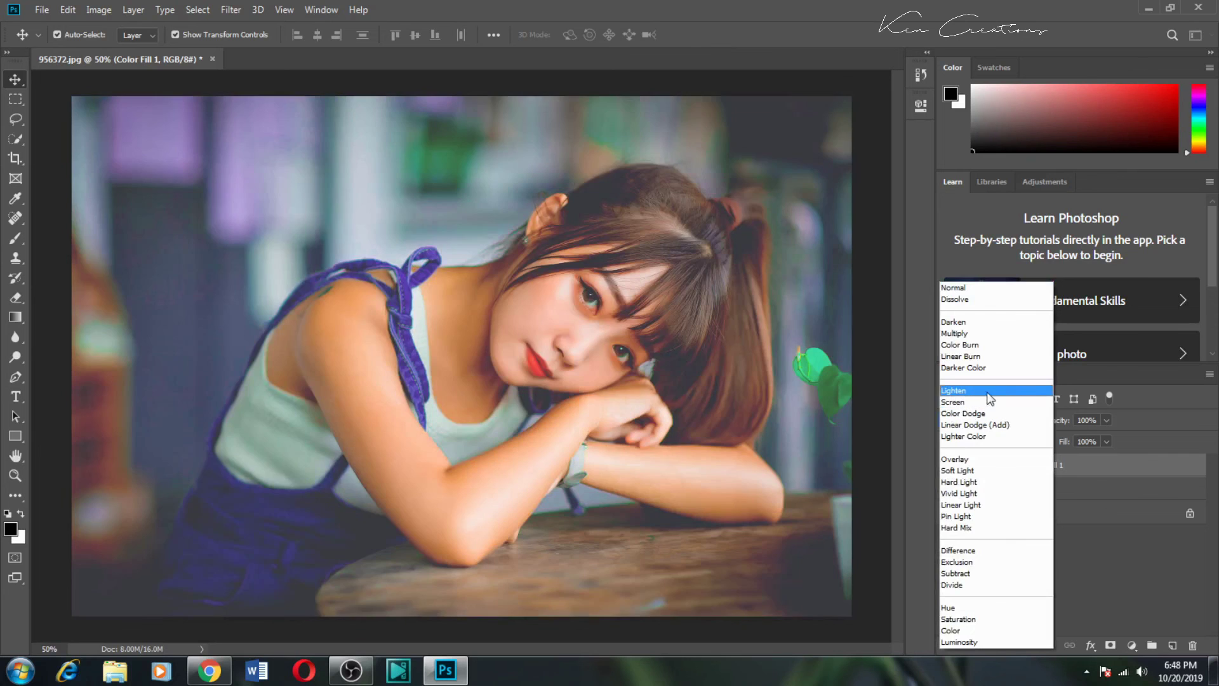
{"action": "left_click", "coordinate": [987, 391]}
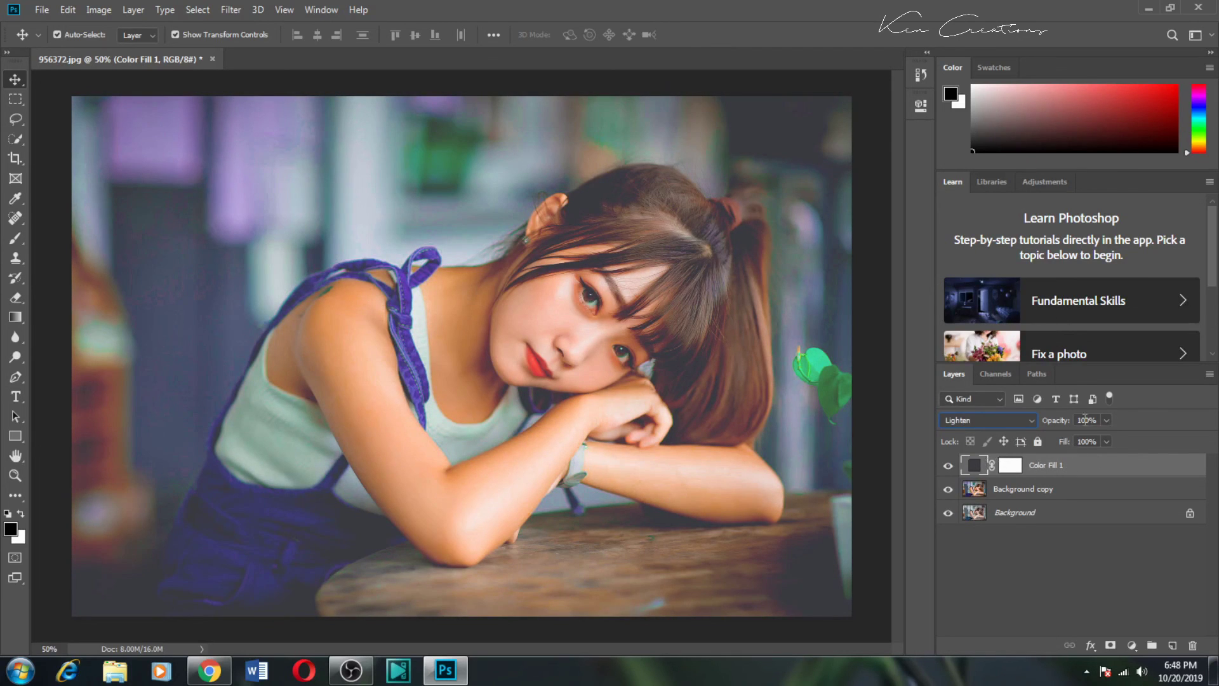
{"action": "left_click", "coordinate": [1107, 421]}
{"action": "left_click_drag", "start_coordinate": [1089, 439], "coordinate": [1078, 440]}
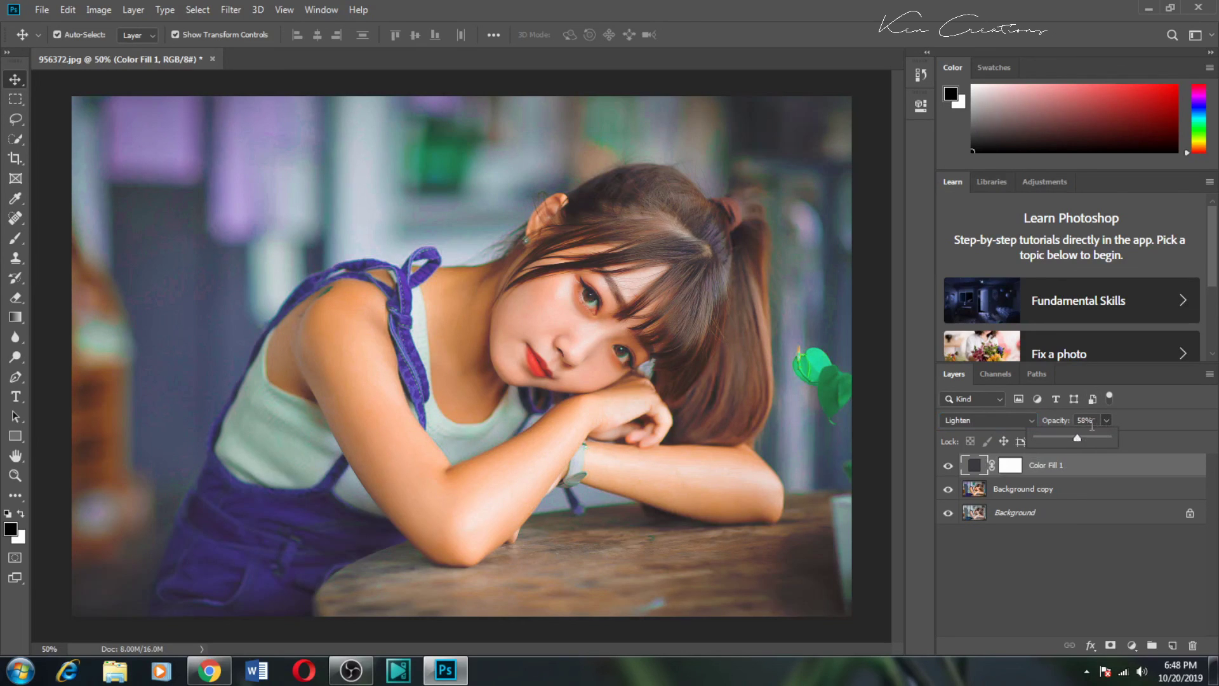
{"action": "left_click", "coordinate": [1092, 422]}
{"action": "double_click", "coordinate": [1088, 420]}
{"action": "type", "text": "5"}
{"action": "type", "text": "0"}
Set the layer fill to 50% and select both Background copy and Color Fill 1.
{"action": "left_click", "coordinate": [1107, 441]}
{"action": "left_click", "coordinate": [1094, 444]}
{"action": "type", "text": "50"}
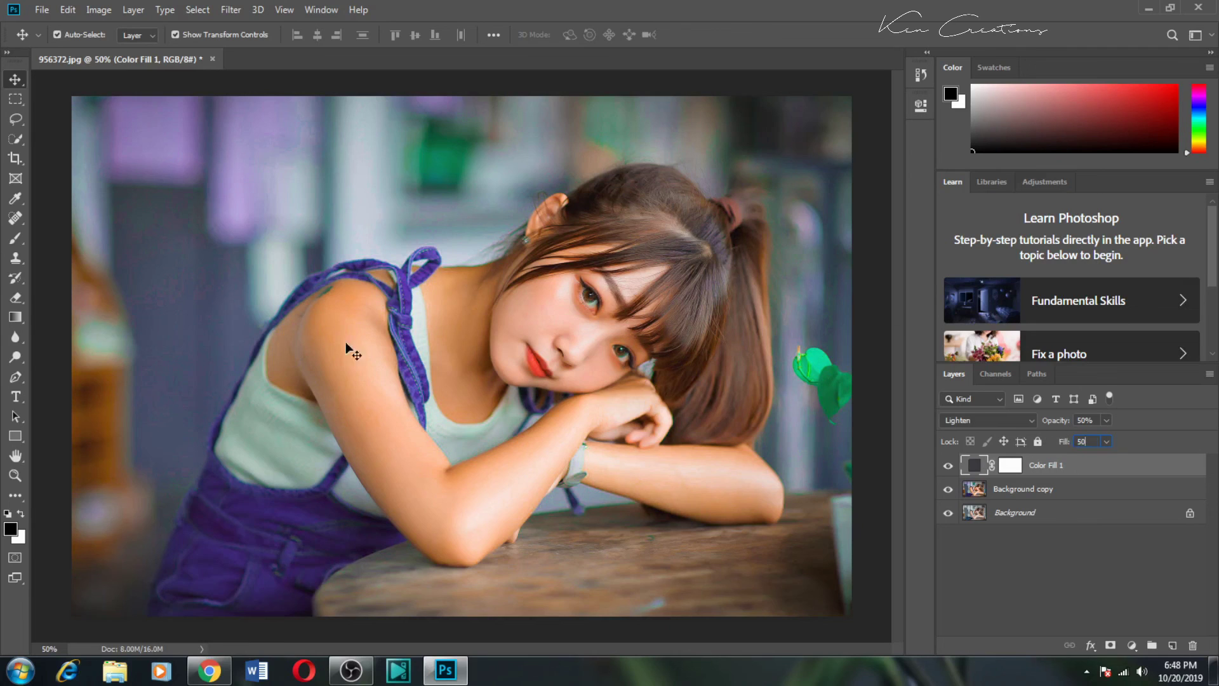
{"action": "left_click", "coordinate": [1024, 495]}
{"action": "left_click", "coordinate": [1039, 467], "text": "shift"}
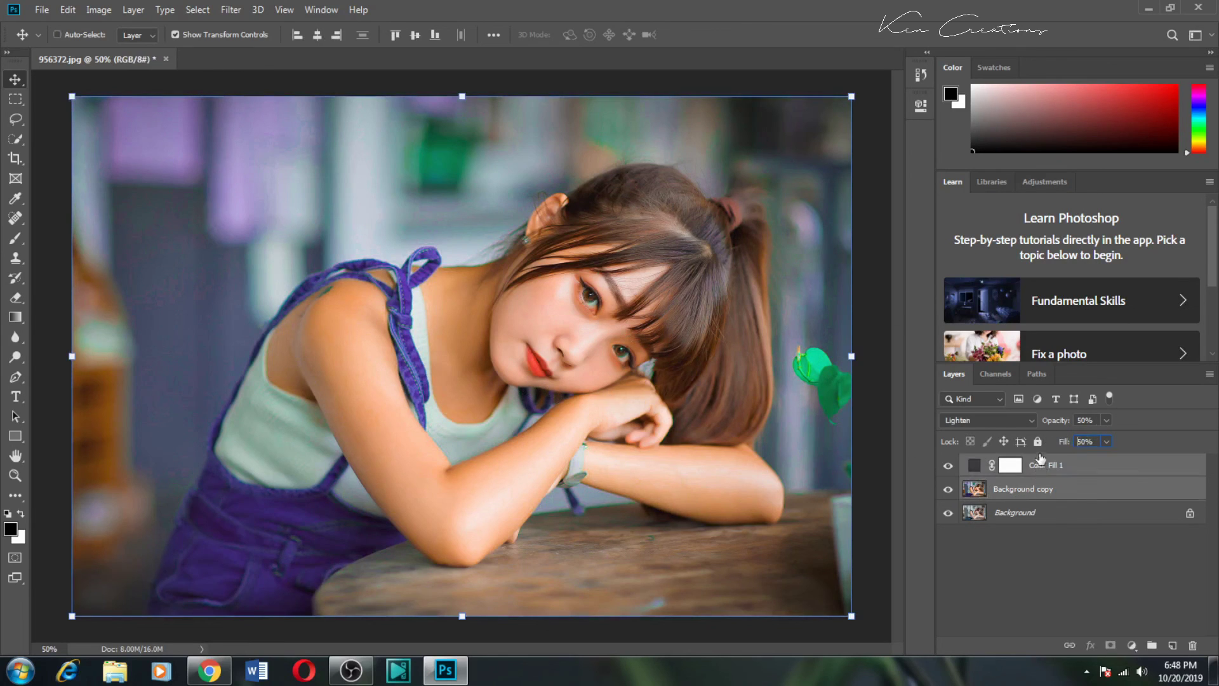
Group Color Fill 1 and Background copy as Group 1, compare the grade on and off, and expand the group.
{"action": "key", "text": "ctrl+g"}
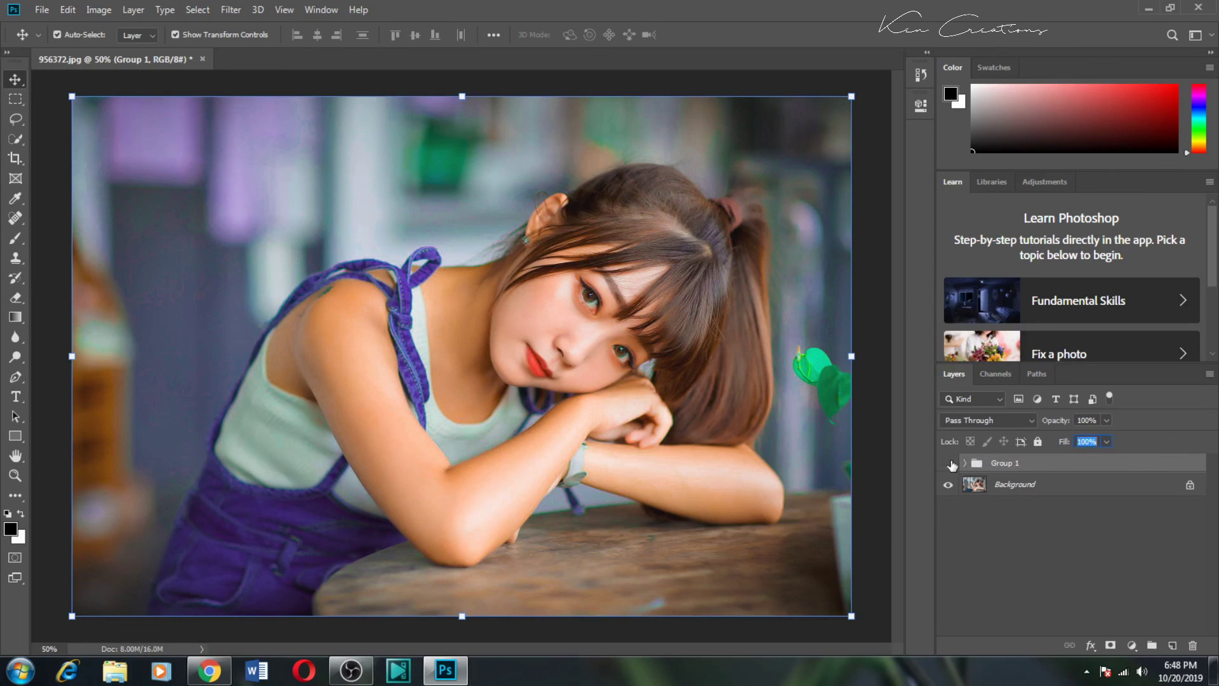
{"action": "left_click", "coordinate": [948, 463]}
{"action": "left_click", "coordinate": [949, 464]}
{"action": "left_click", "coordinate": [949, 464]}
{"action": "left_click", "coordinate": [949, 464]}
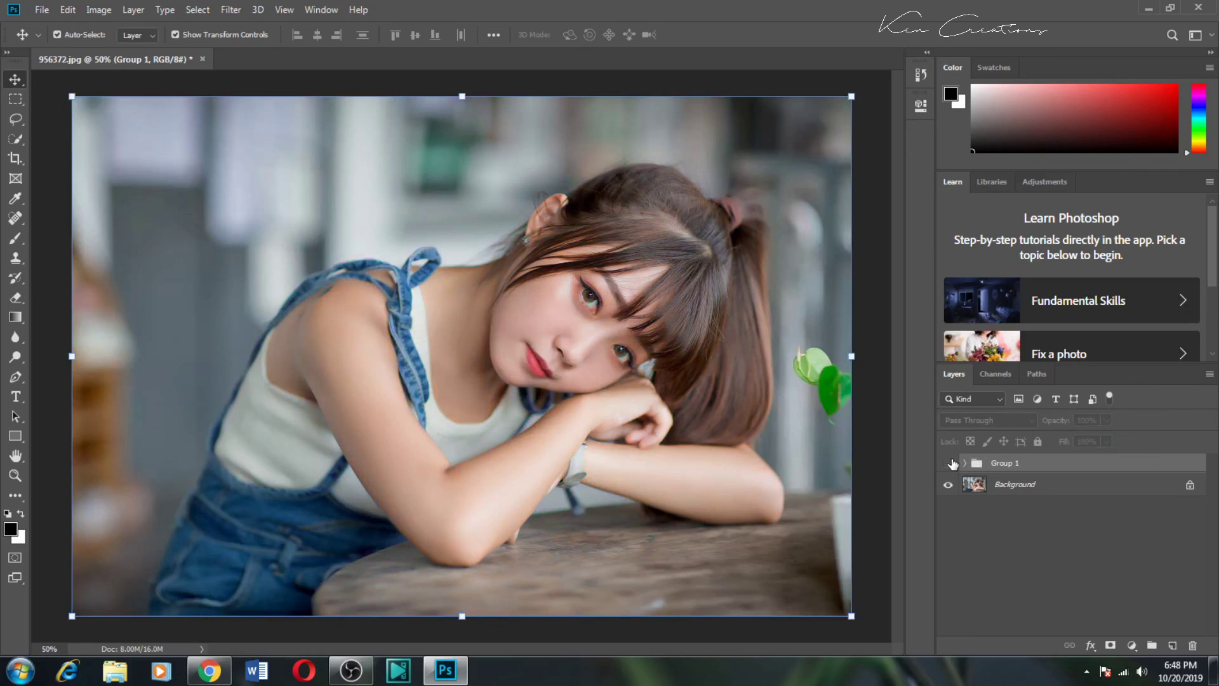
{"action": "left_click", "coordinate": [949, 464]}
{"action": "left_click", "coordinate": [659, 277]}
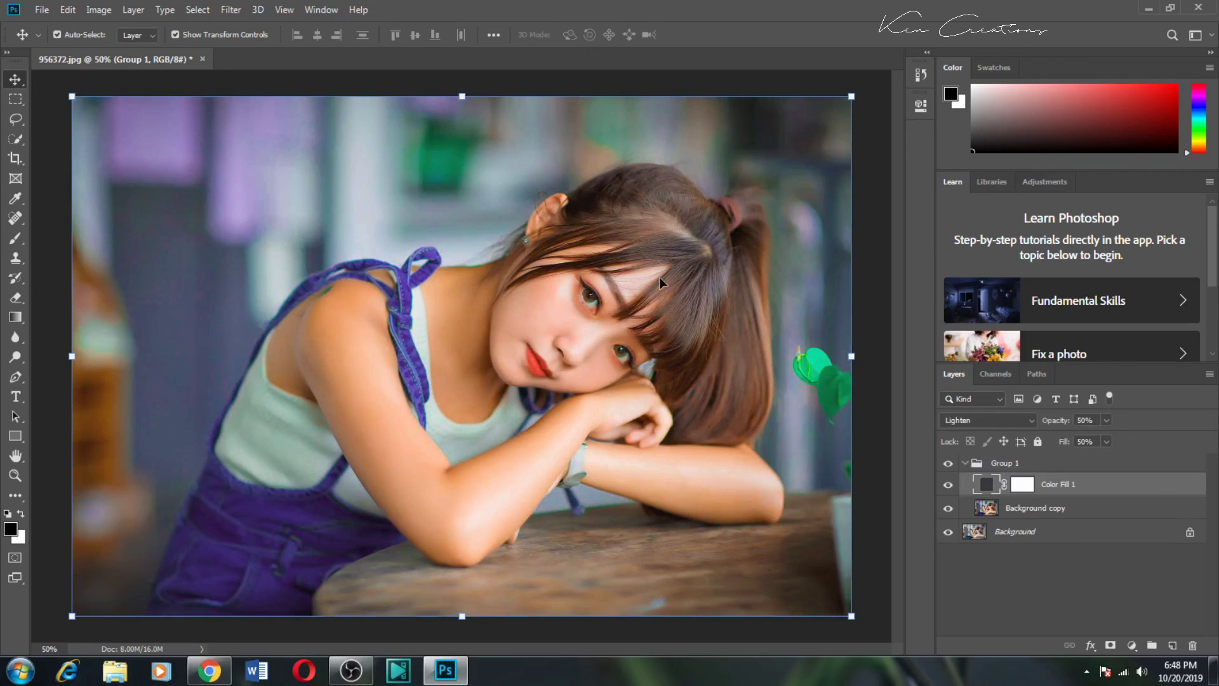